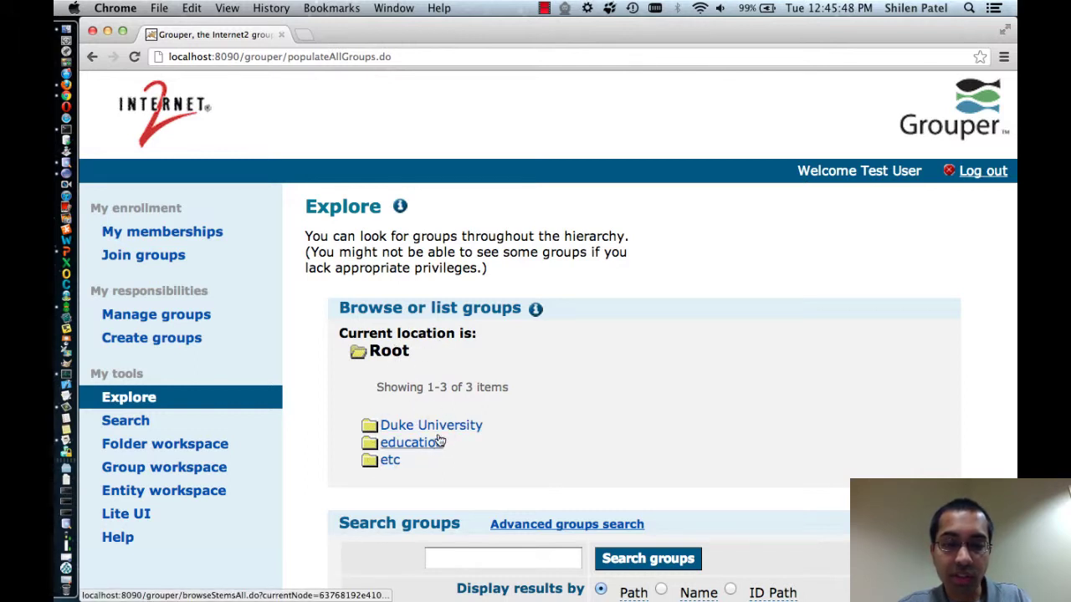
Search all groups from the Explore page for "oit"
scroll(466, 459, down, 5)
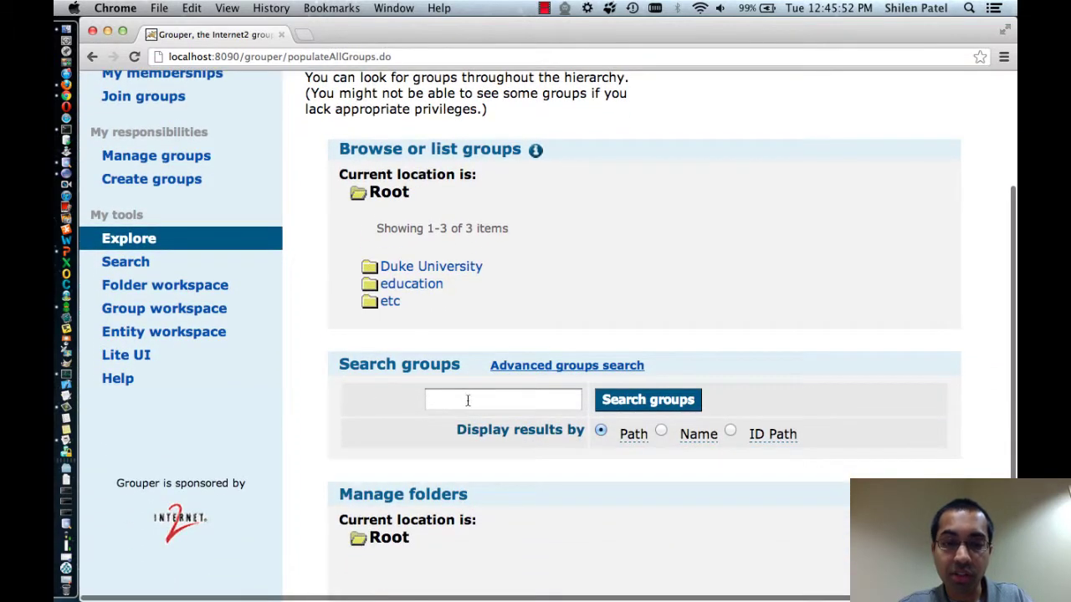
click(468, 400)
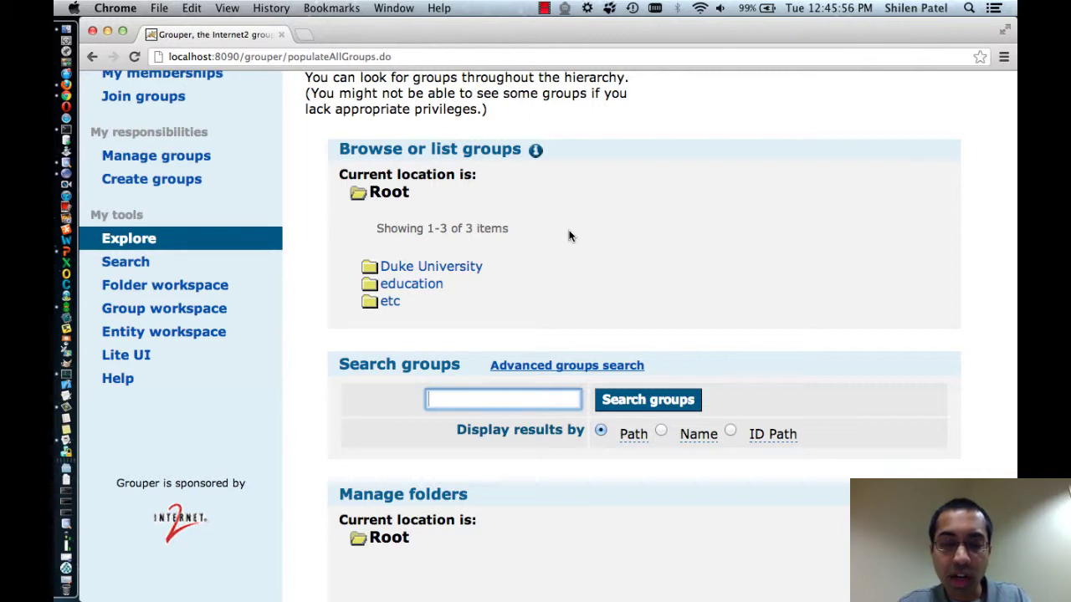
text(oit)
key(Return)
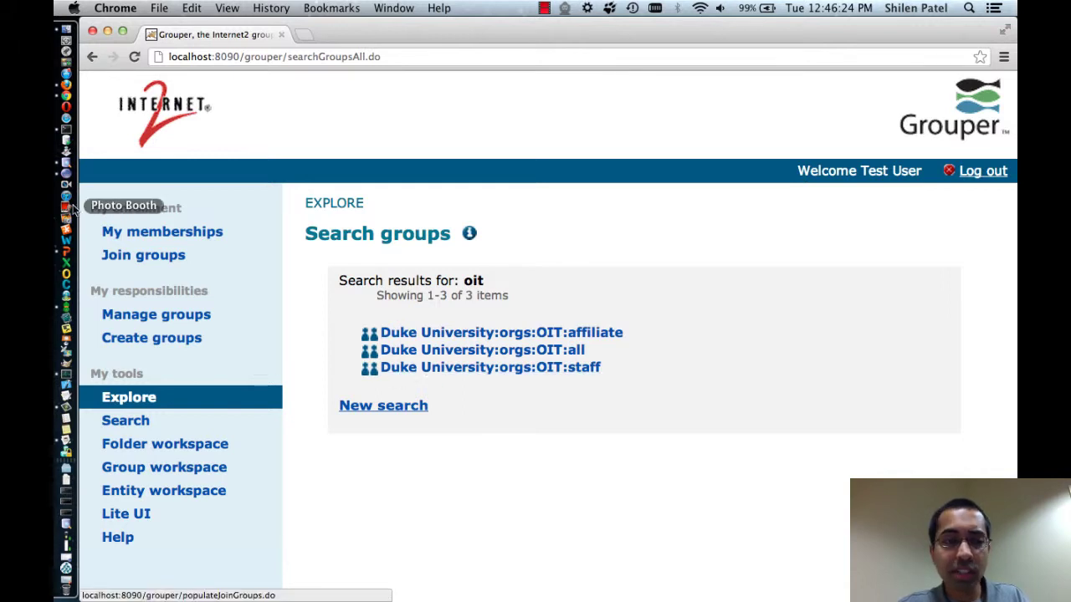
Search for "oit" among the groups in My memberships, starting from Root
click(149, 240)
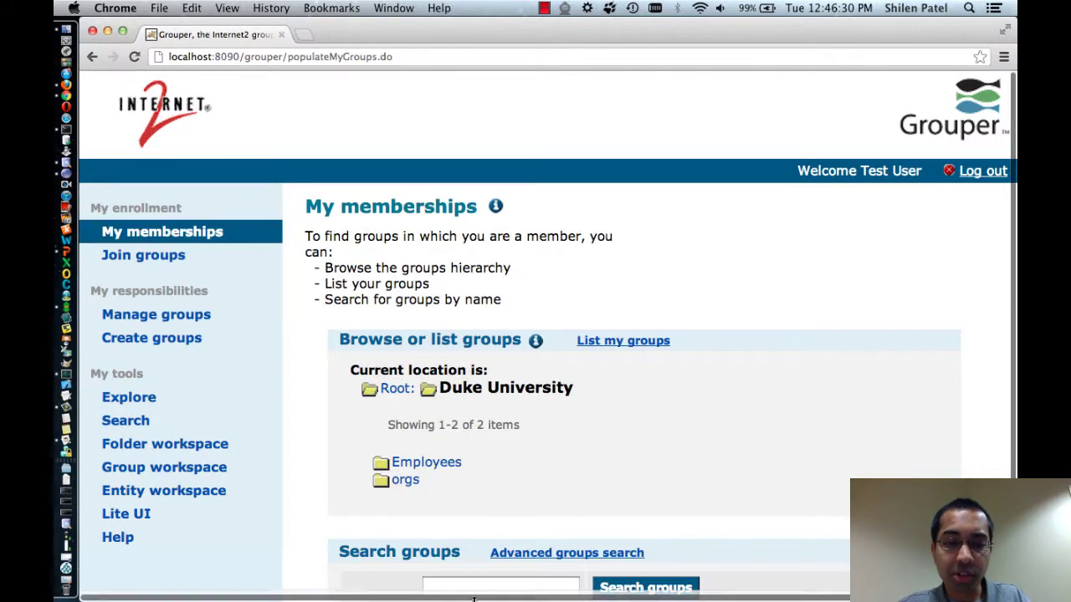
scroll(483, 546, down, 2)
click(481, 532)
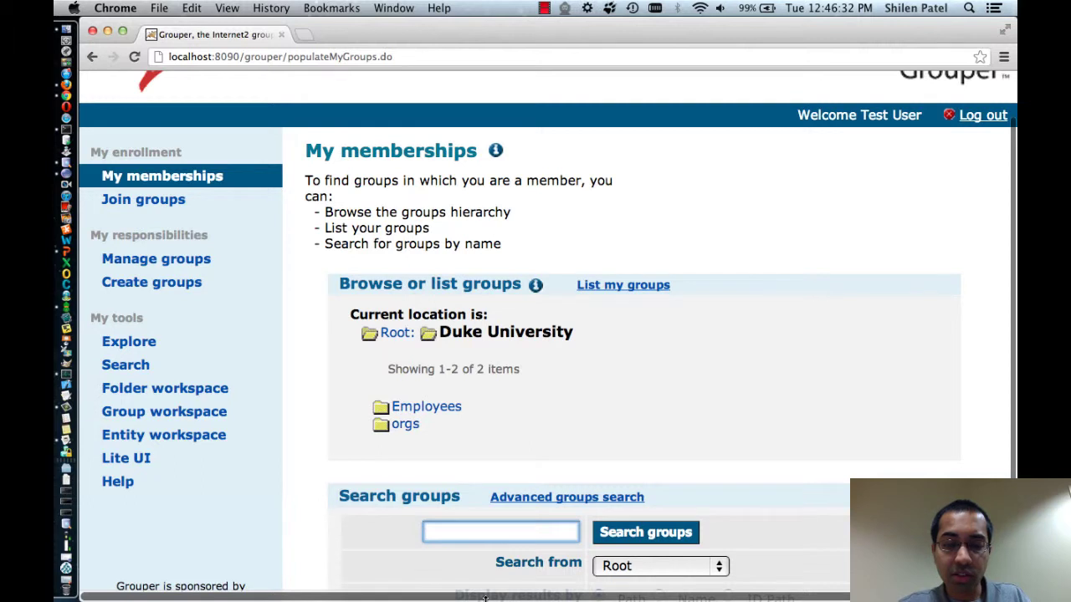
text(oit)
key(Return)
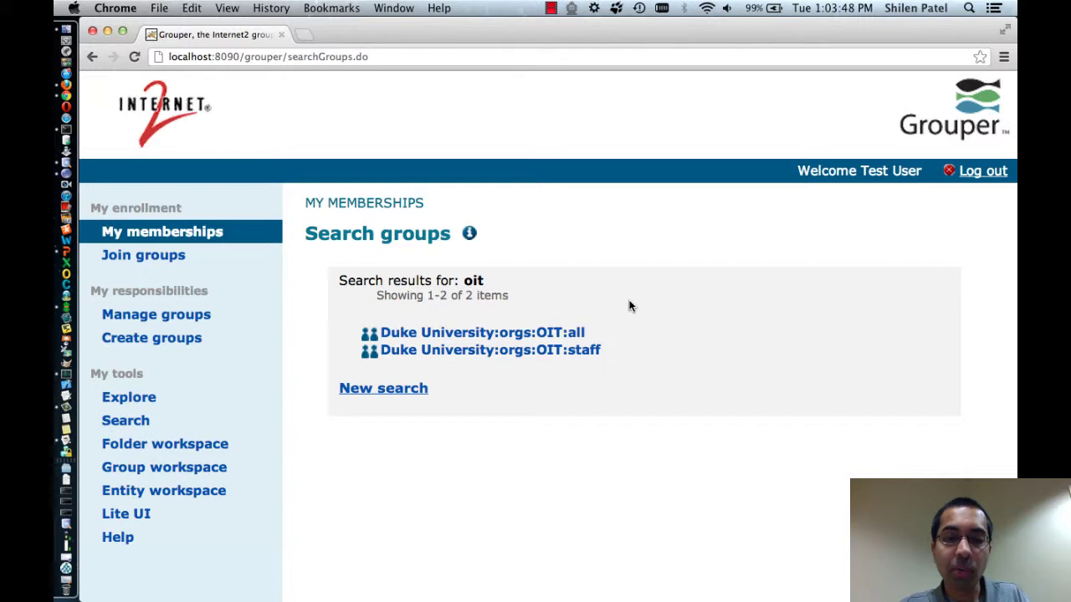
Browse the Explore hierarchy to the Engineering folder under Duke University
click(176, 397)
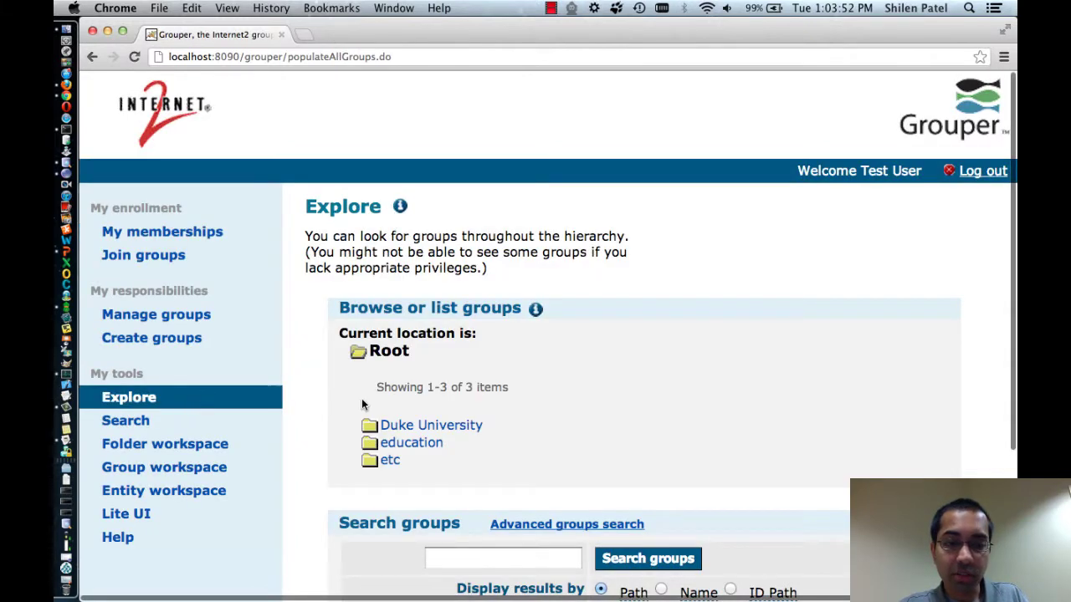
click(425, 427)
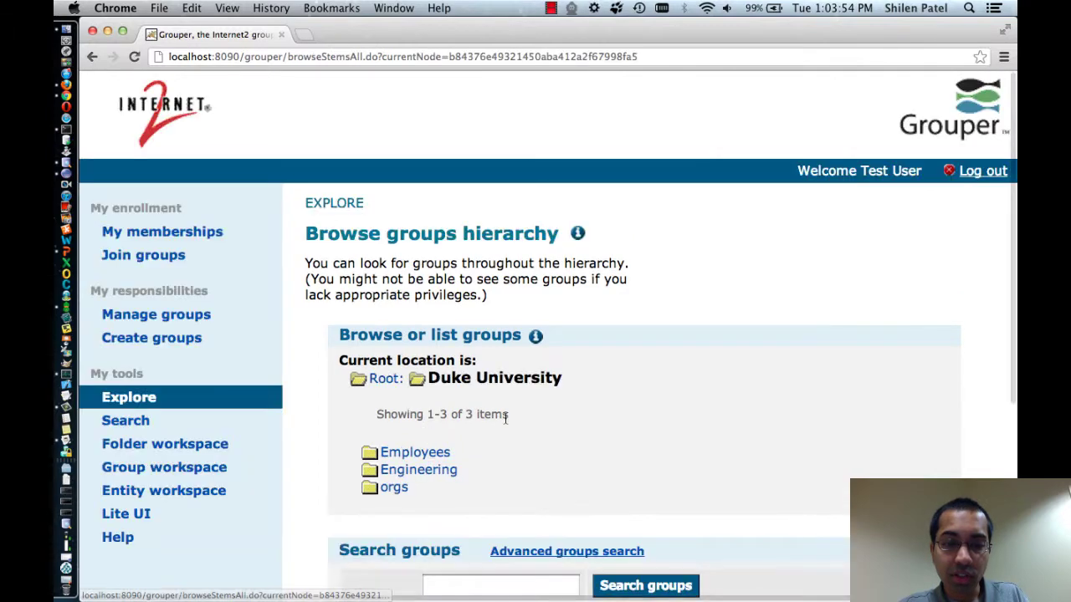
scroll(504, 418, down, 2)
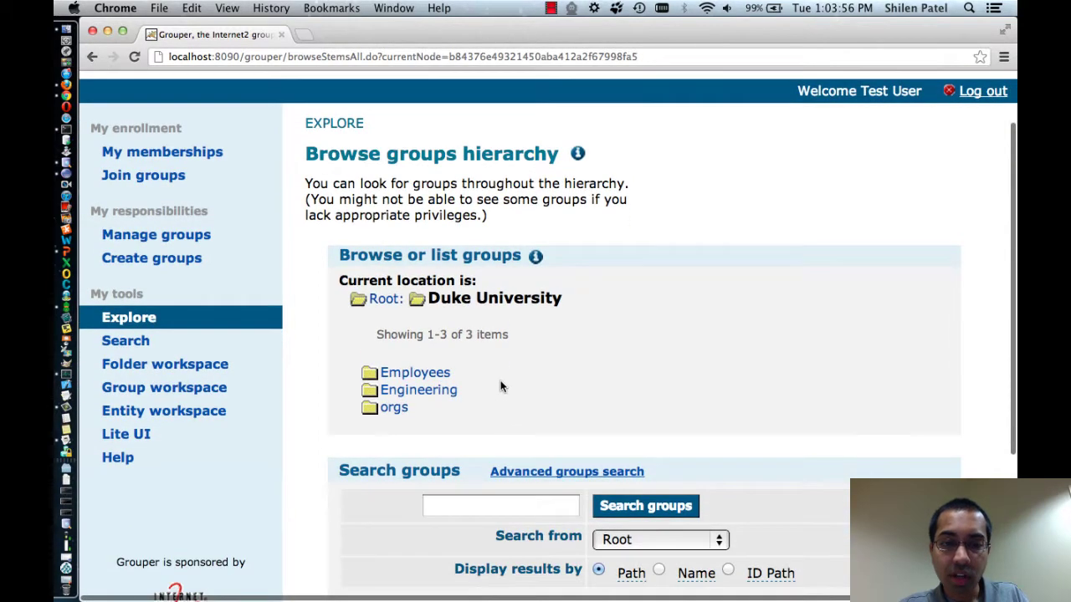
click(442, 391)
Examine the available Search from folders and the descriptions of the Path, Name and ID Path display options
scroll(536, 382, down, 5)
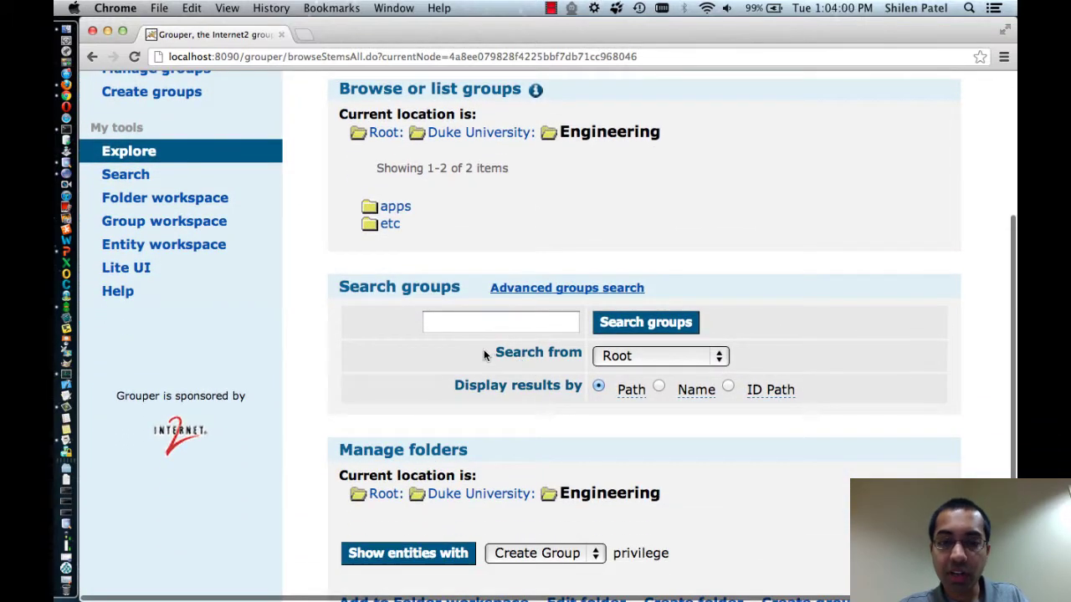
click(610, 358)
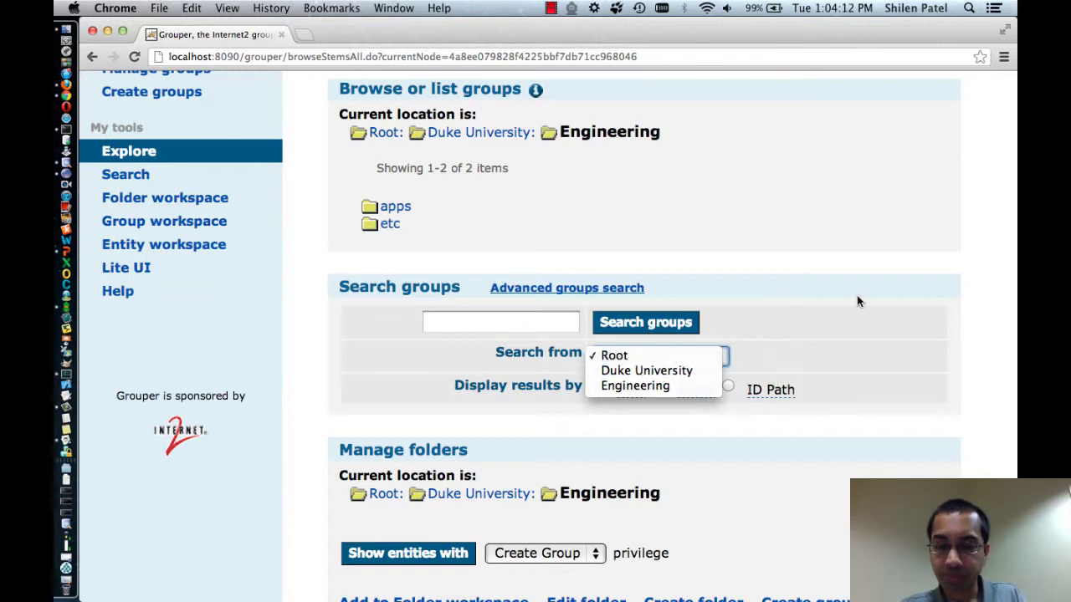
click(800, 308)
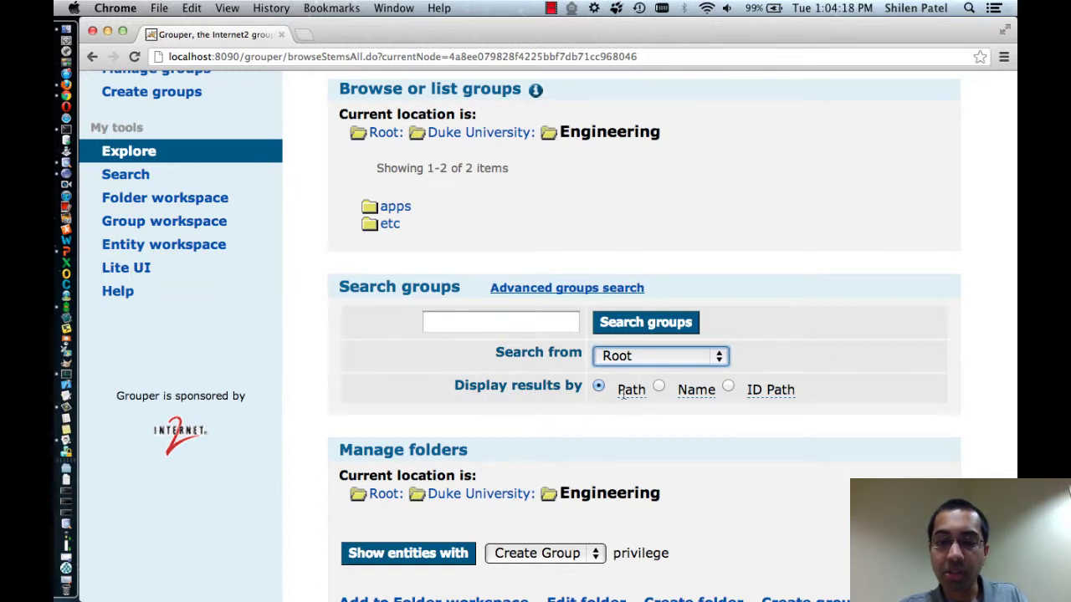
mouse_move(624, 392)
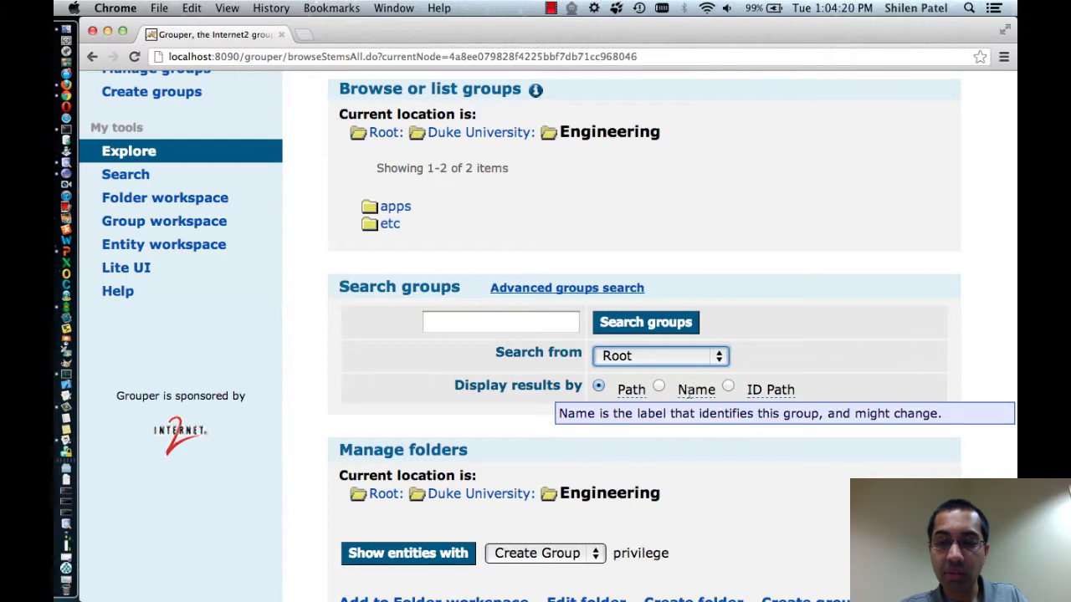
mouse_move(775, 396)
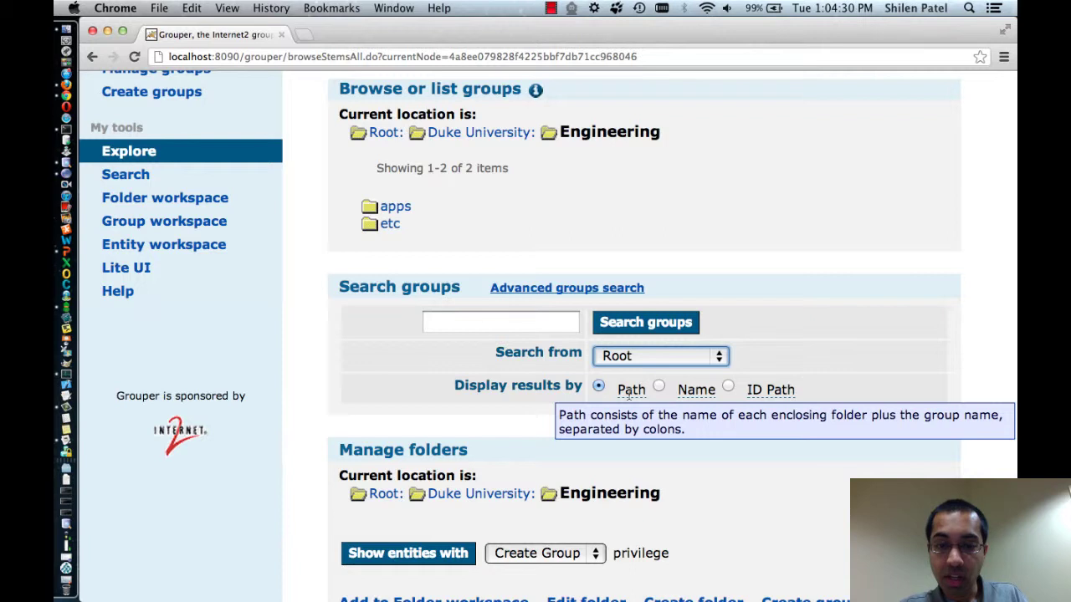
mouse_move(690, 387)
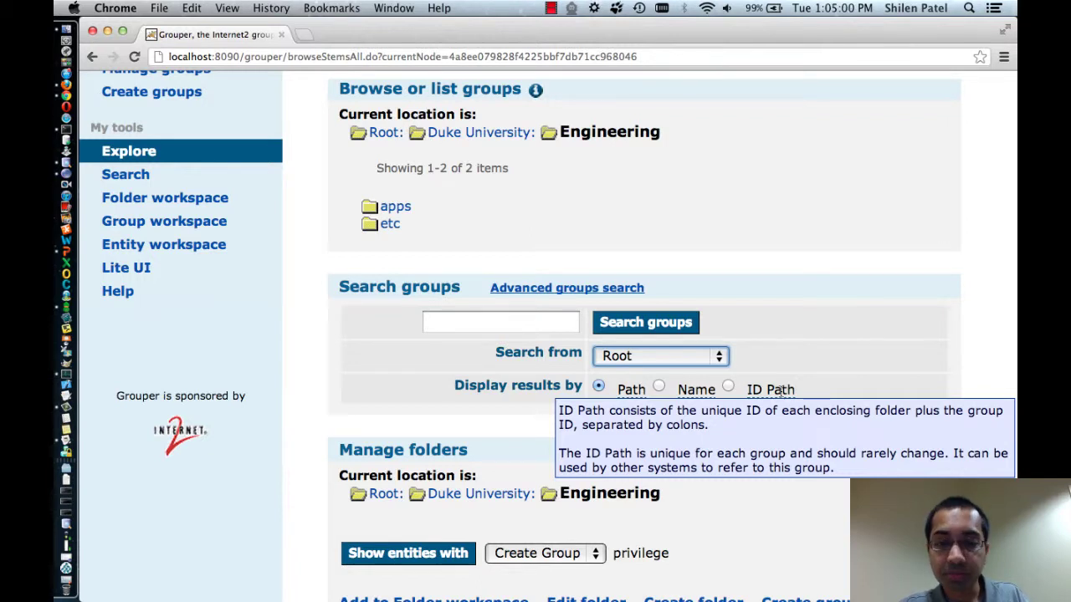
scroll(800, 333, down, 1)
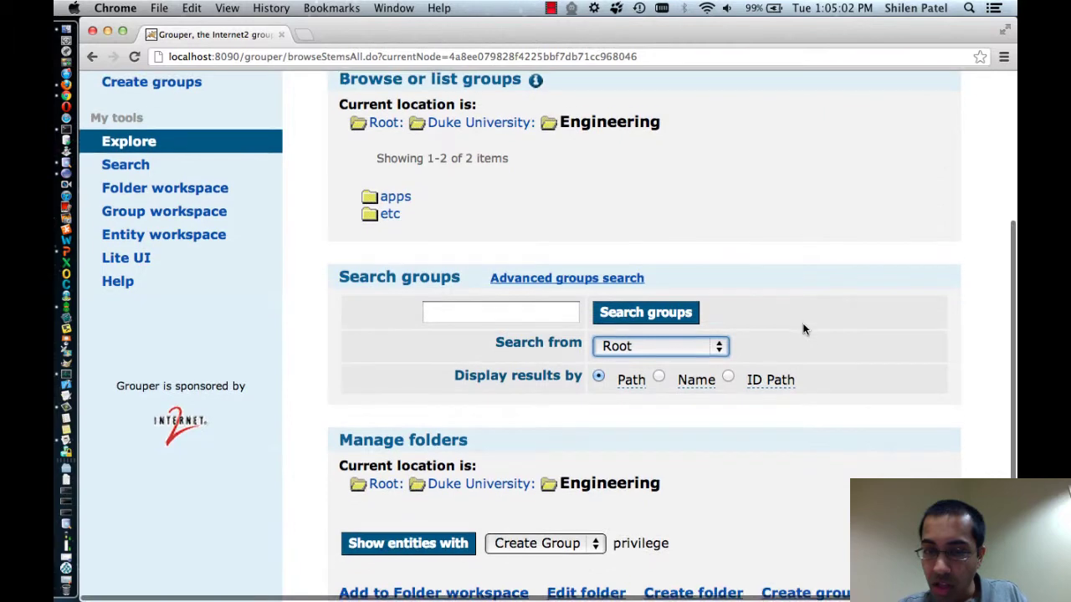
Review the attribute choices and the or/and/not operators in the advanced groups search, and cancel the advanced search
click(545, 277)
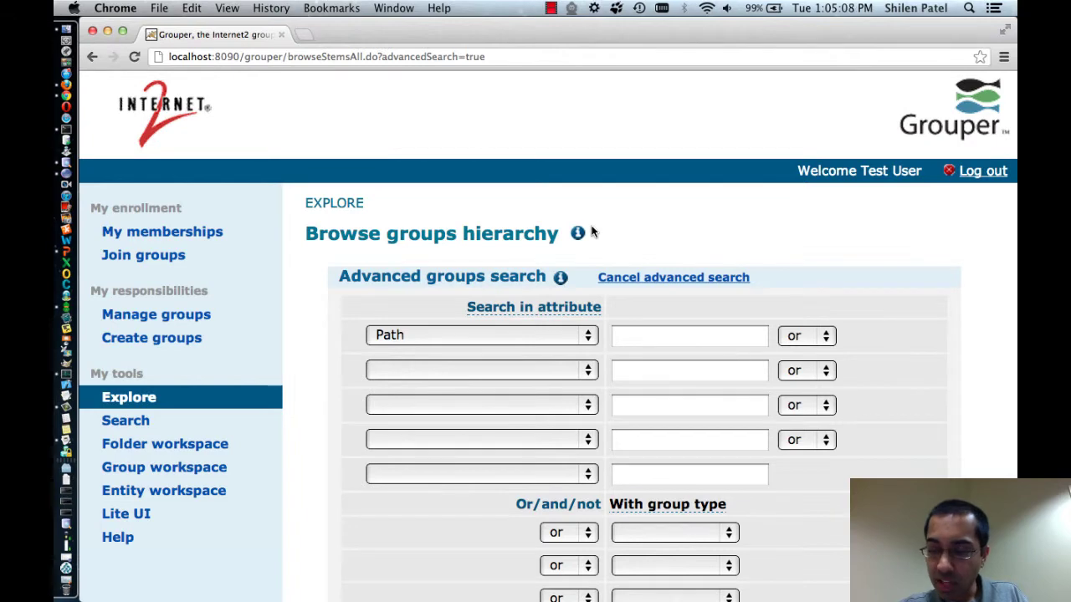
scroll(591, 232, down, 1)
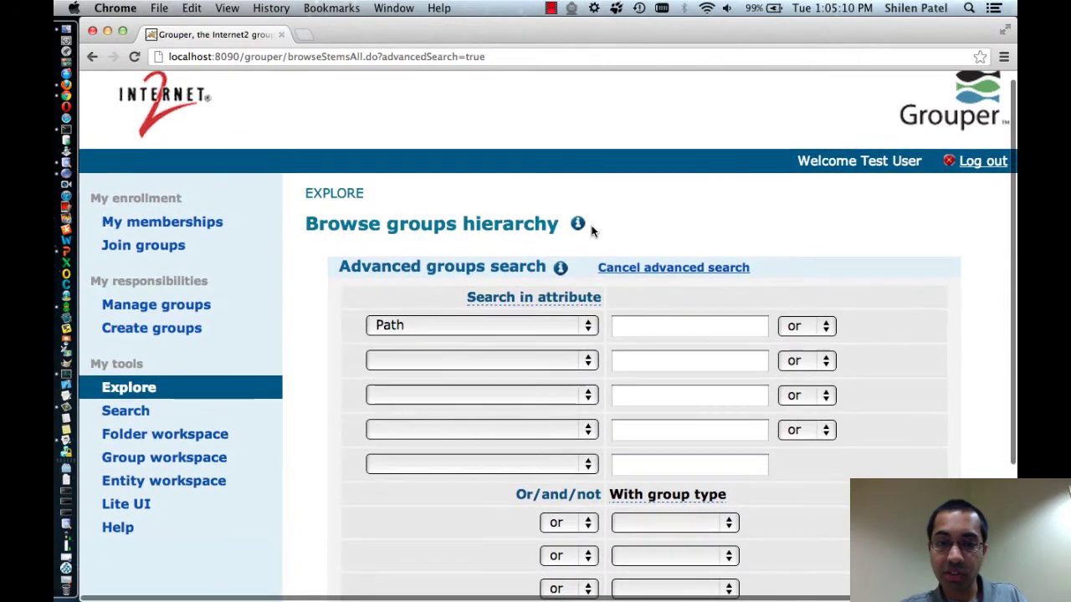
click(435, 323)
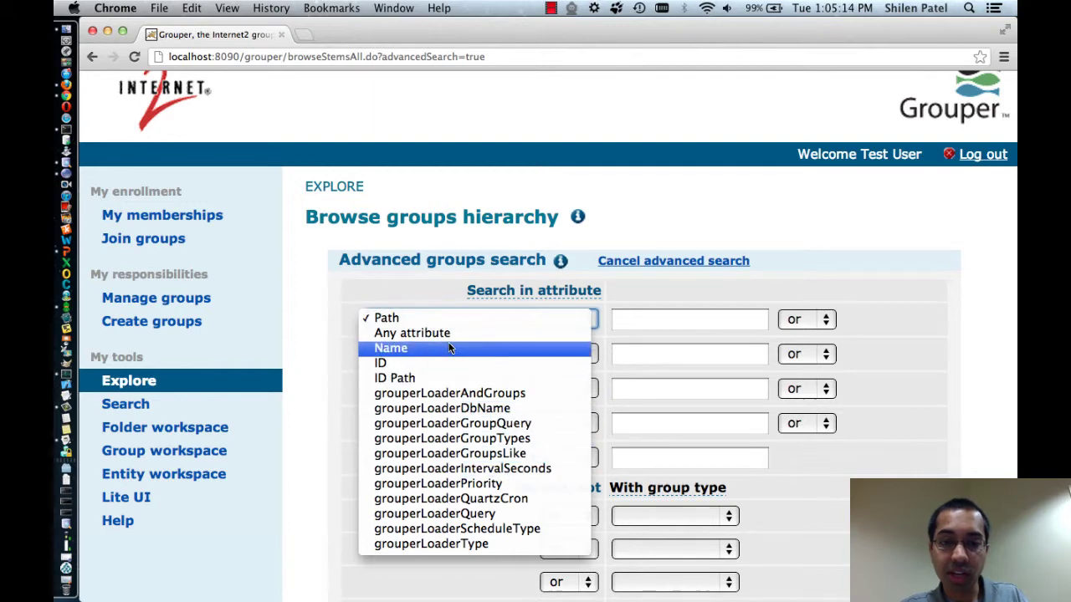
click(414, 291)
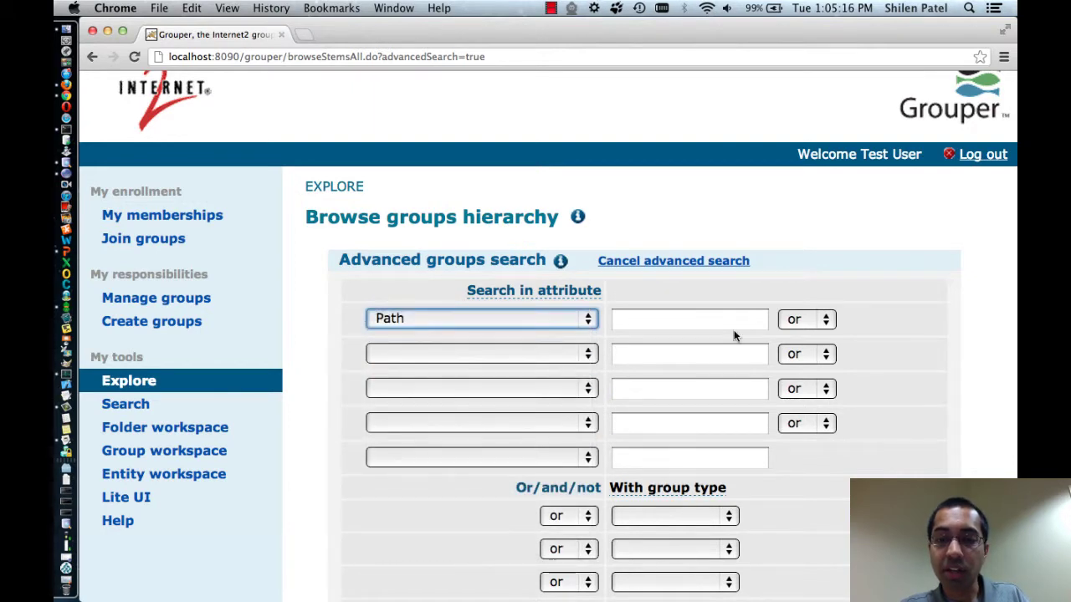
click(806, 321)
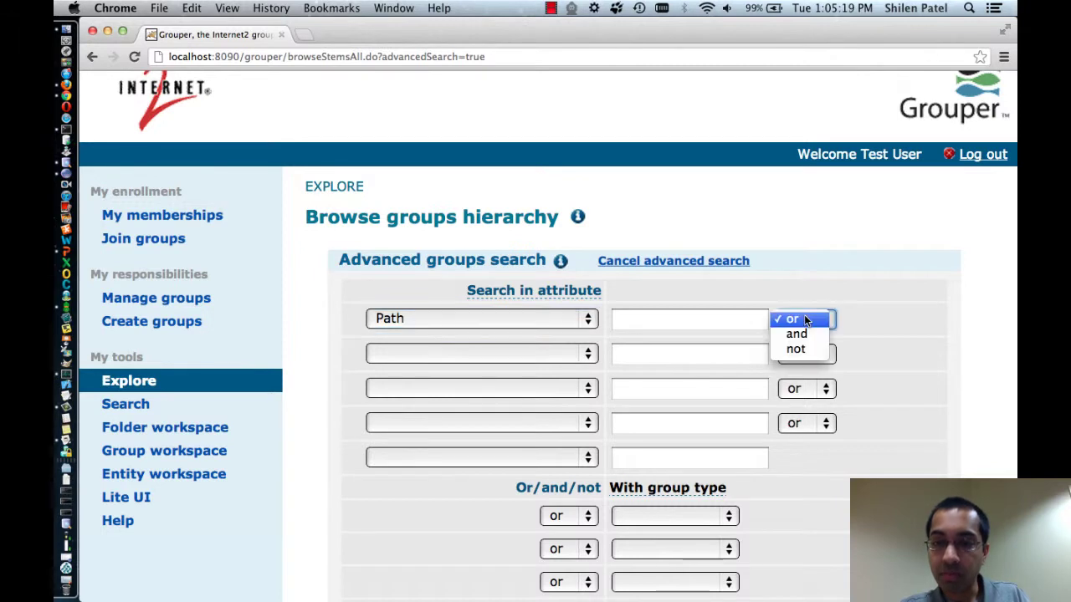
click(830, 272)
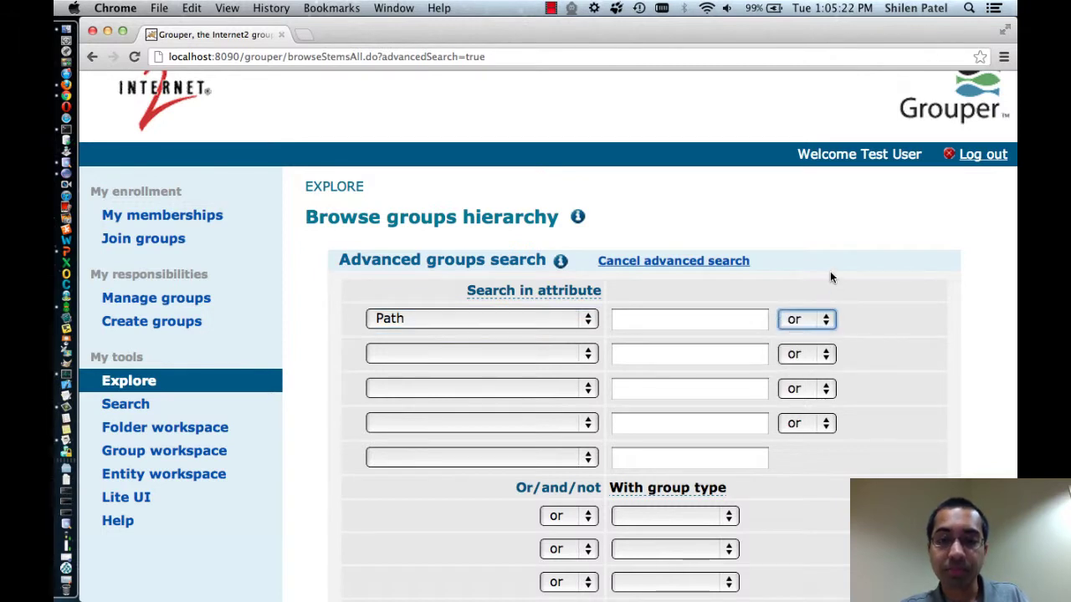
click(658, 261)
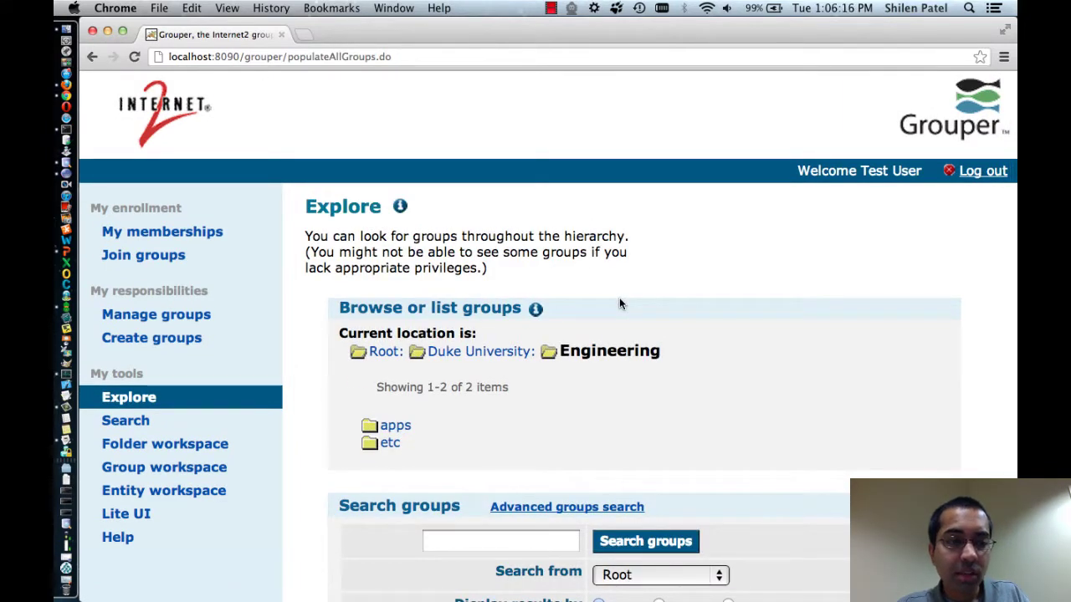
Search people or groups for "oit" on the general Search page
click(126, 423)
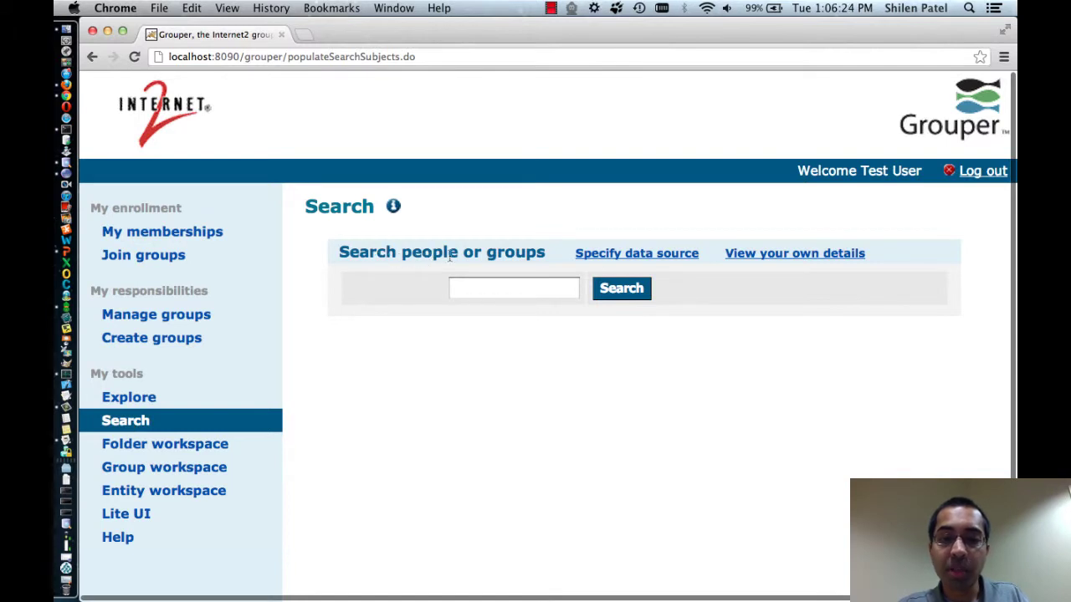
click(498, 289)
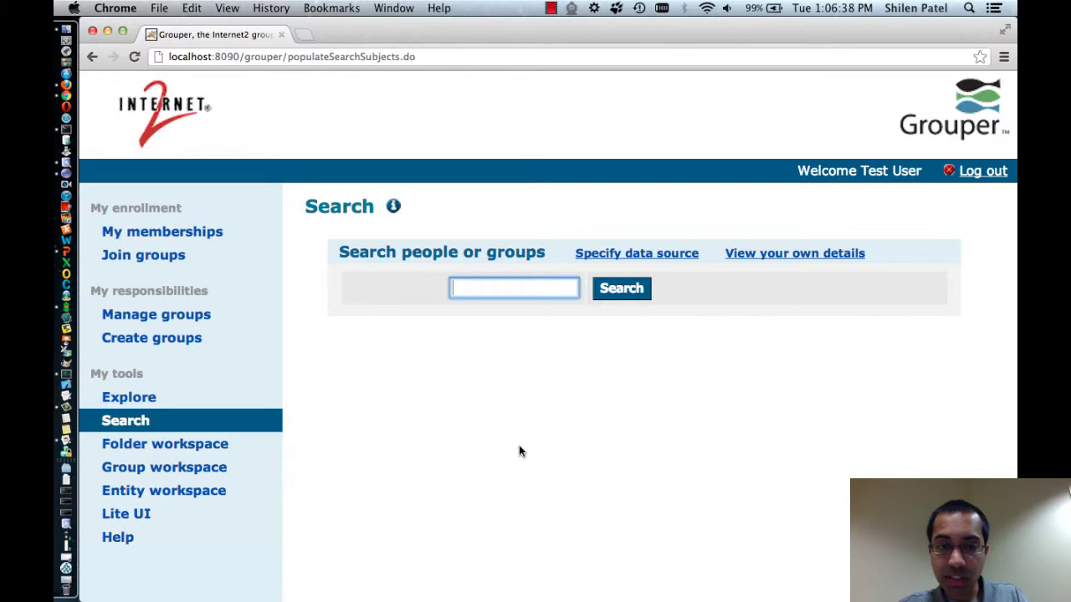
text(oit)
key(Return)
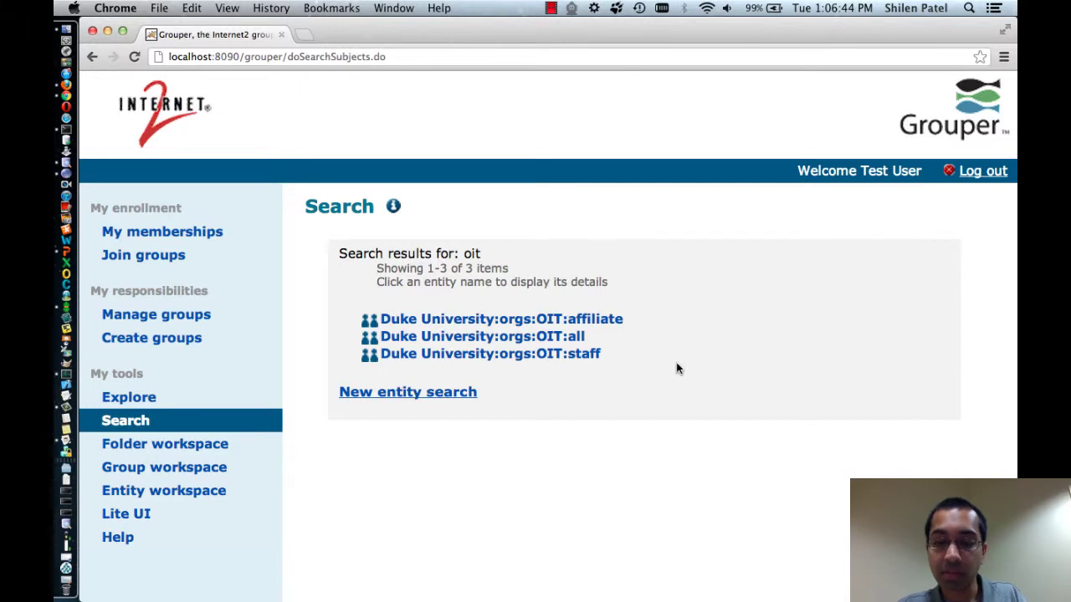
Return to the people or groups search form and search for "testUser"
key(super+bracketleft)
click(538, 289)
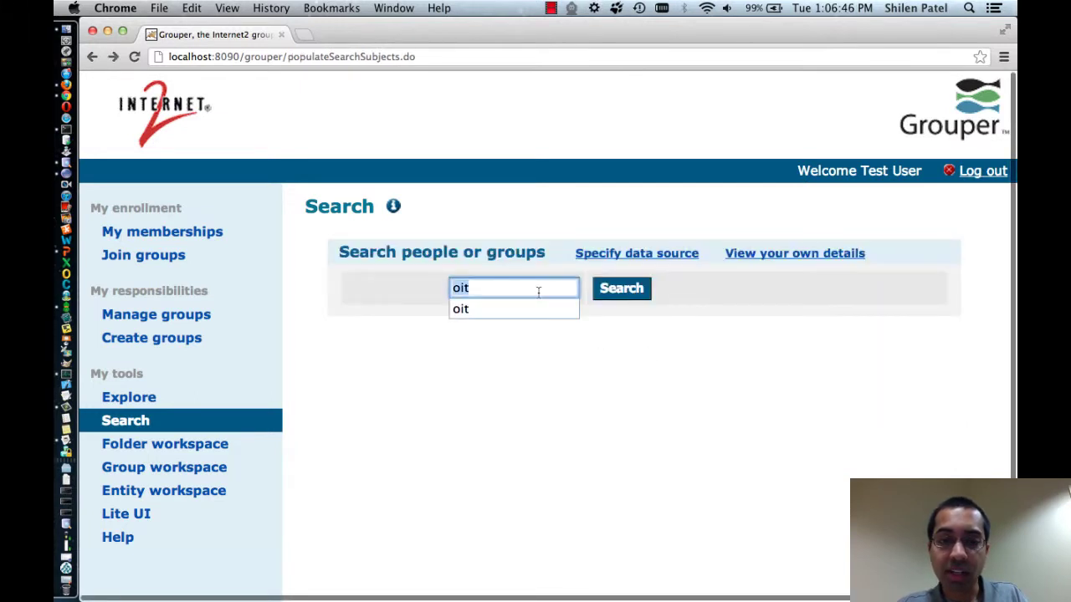
text(test)
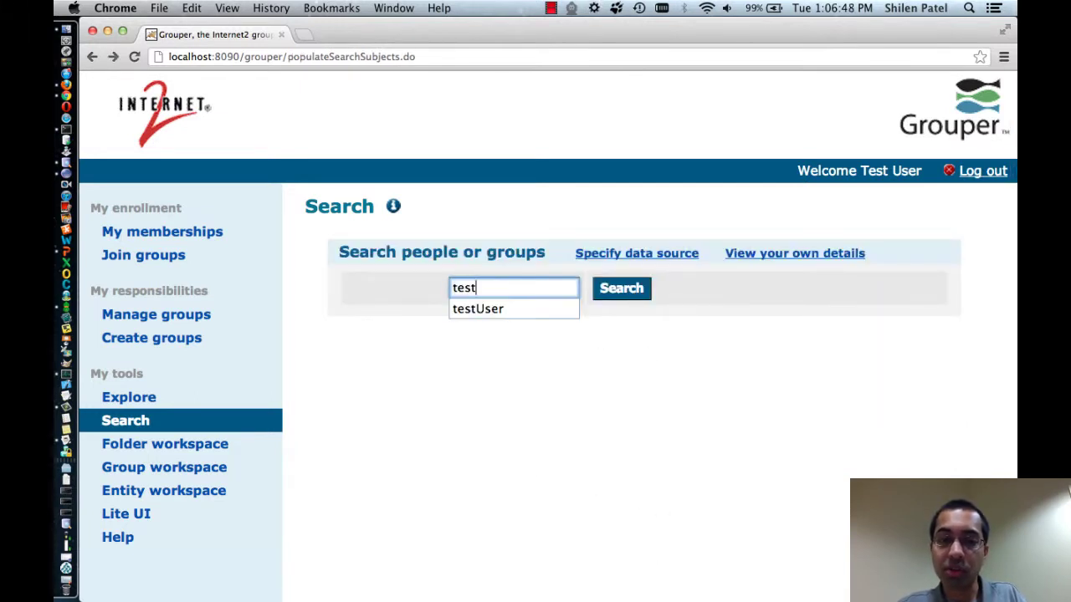
text(User)
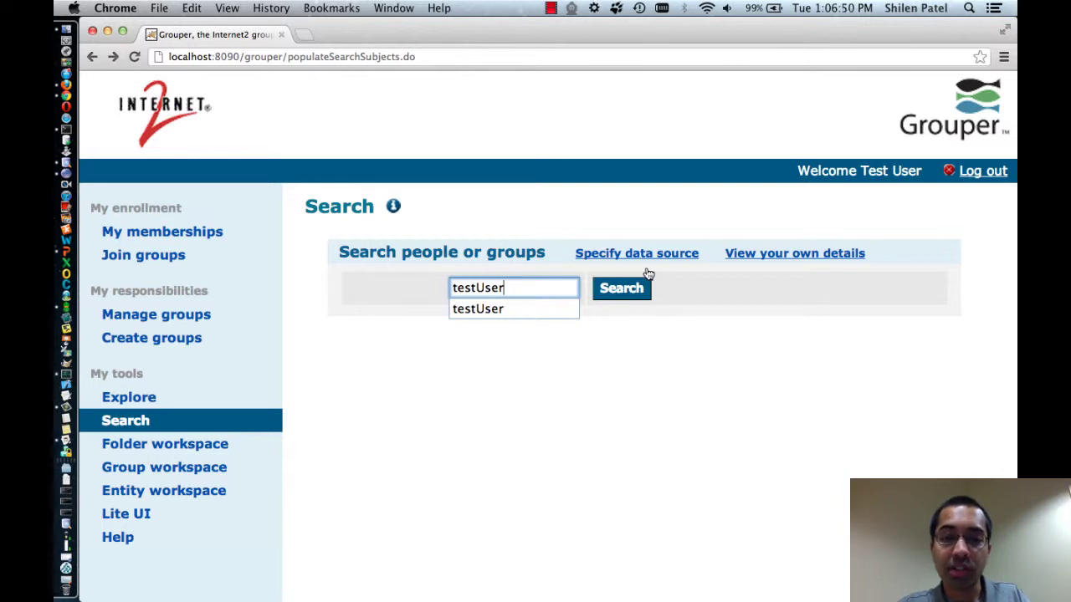
click(665, 314)
click(633, 295)
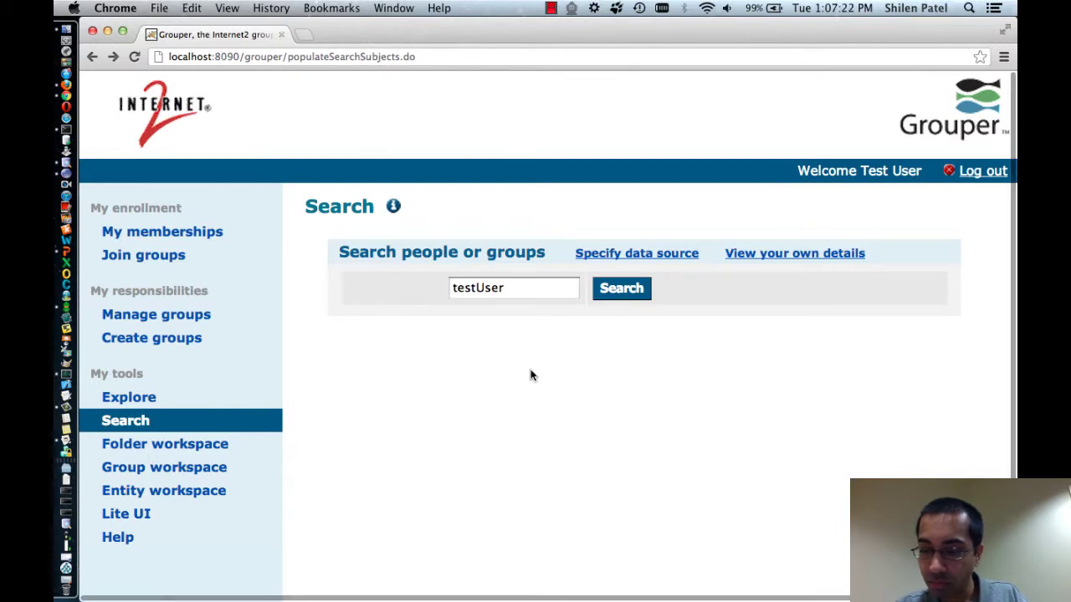
Reveal the data source choices, select Grouper: Group Source Adapter ( group ), and review the Entity Source Adapter option
click(610, 257)
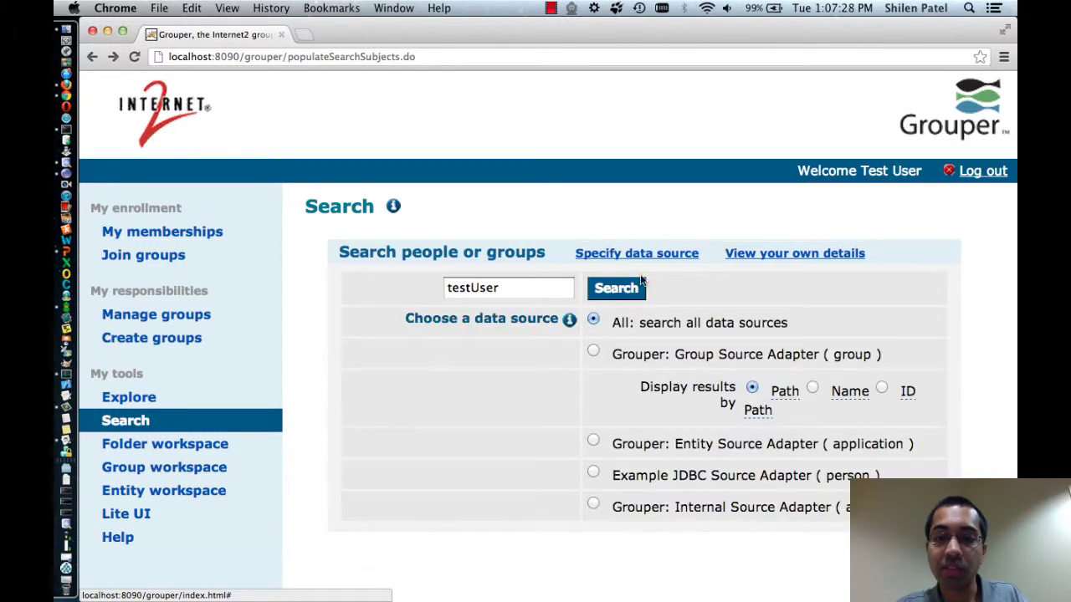
scroll(642, 385, down, 1)
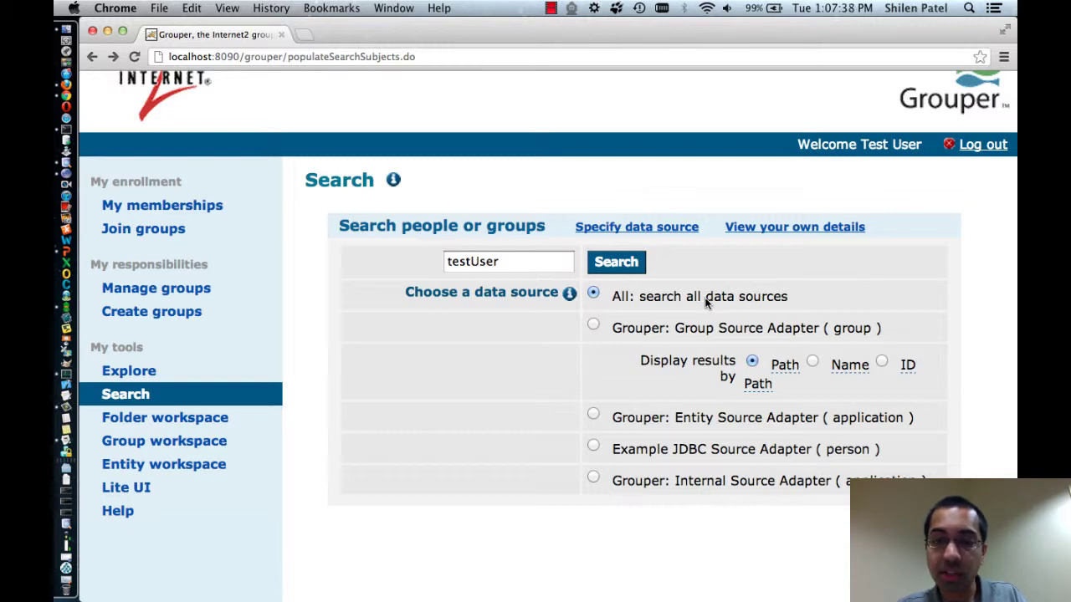
drag(611, 328, 912, 329)
click(616, 327)
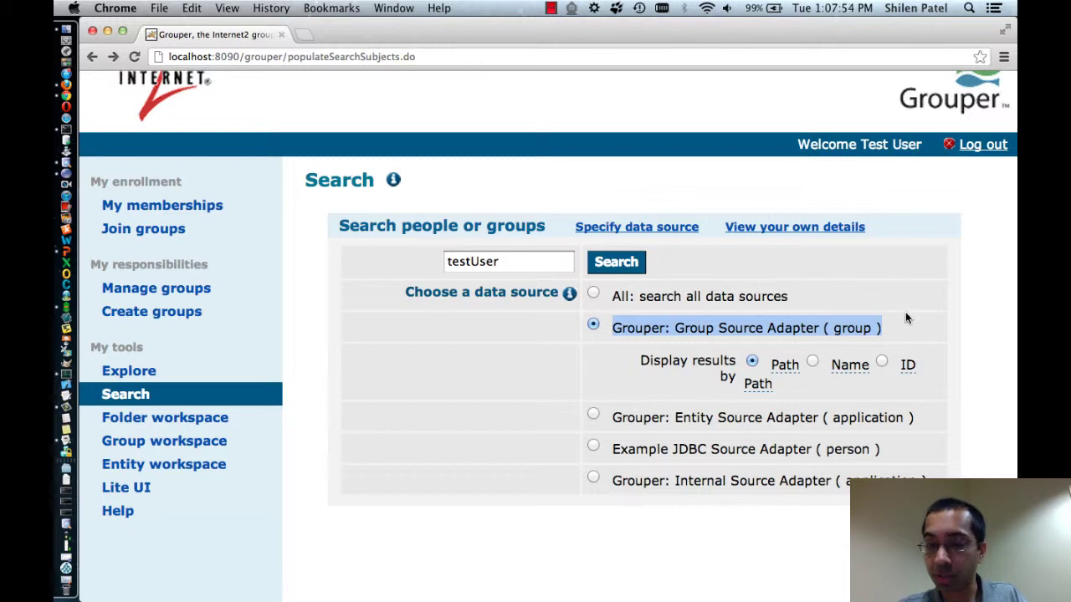
drag(613, 418, 932, 422)
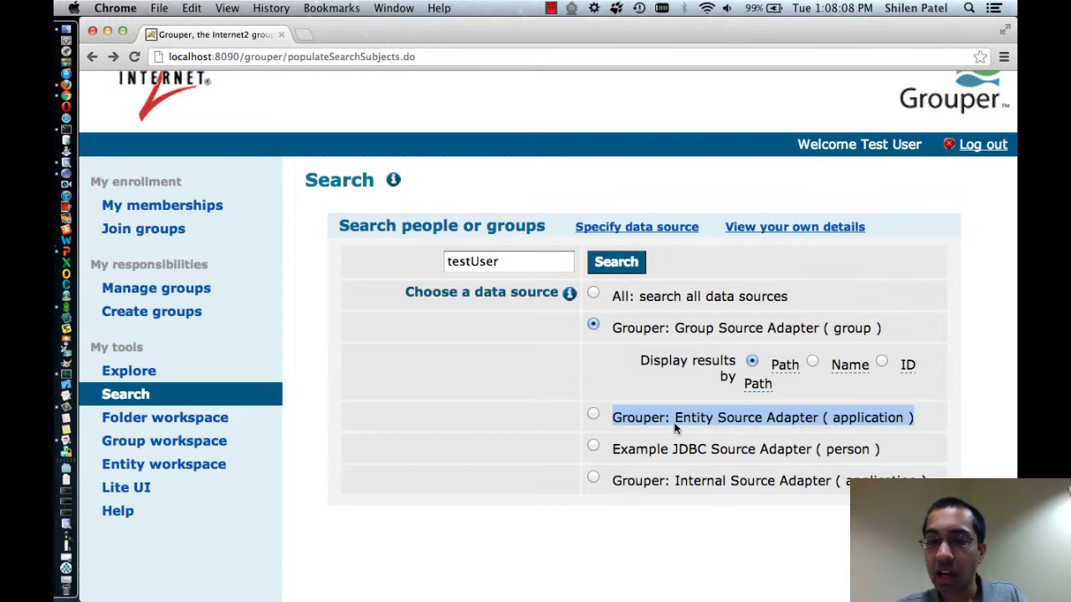
scroll(669, 419, down, 1)
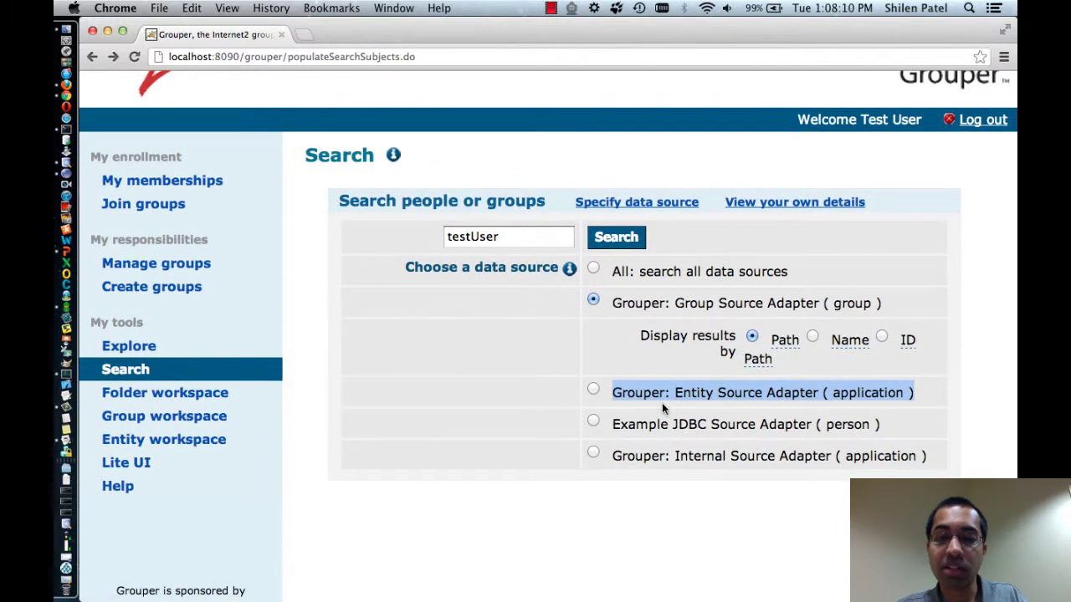
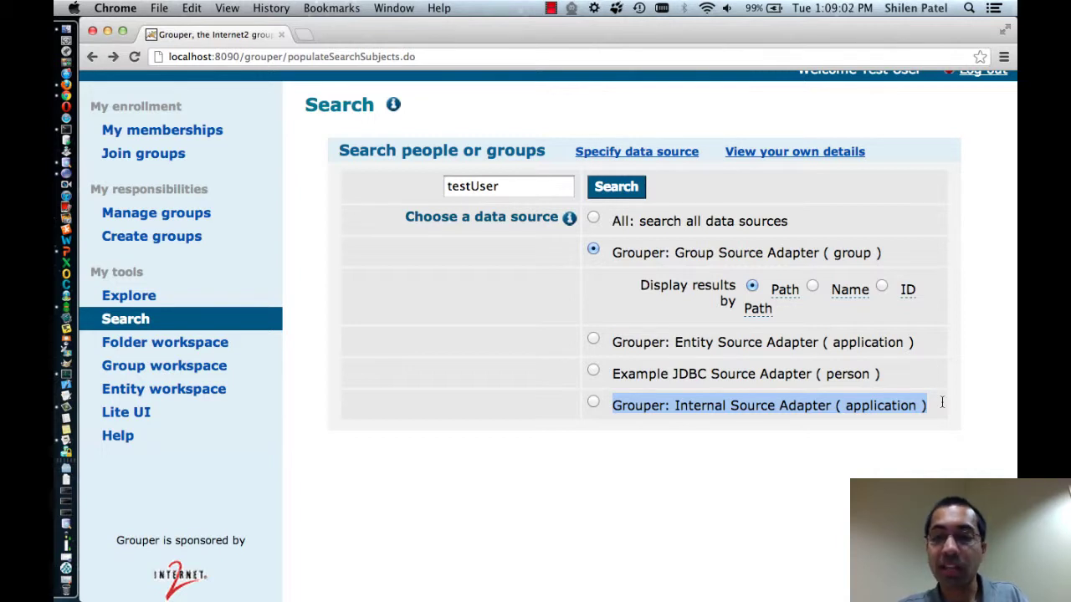
Select Example JDBC Source Adapter ( person ) as the data source for the search
click(616, 377)
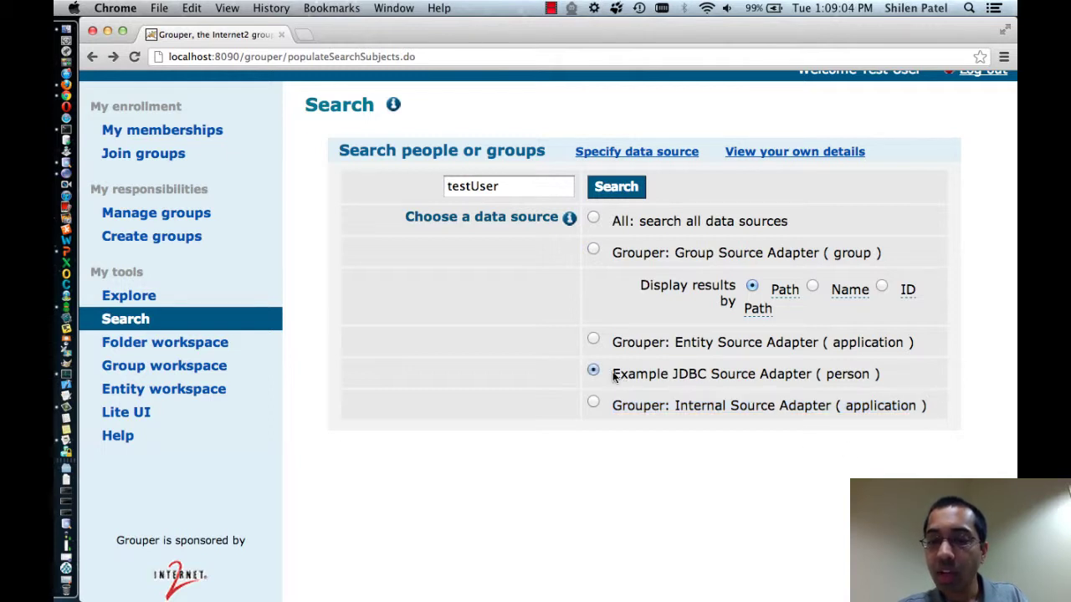
drag(615, 377, 895, 381)
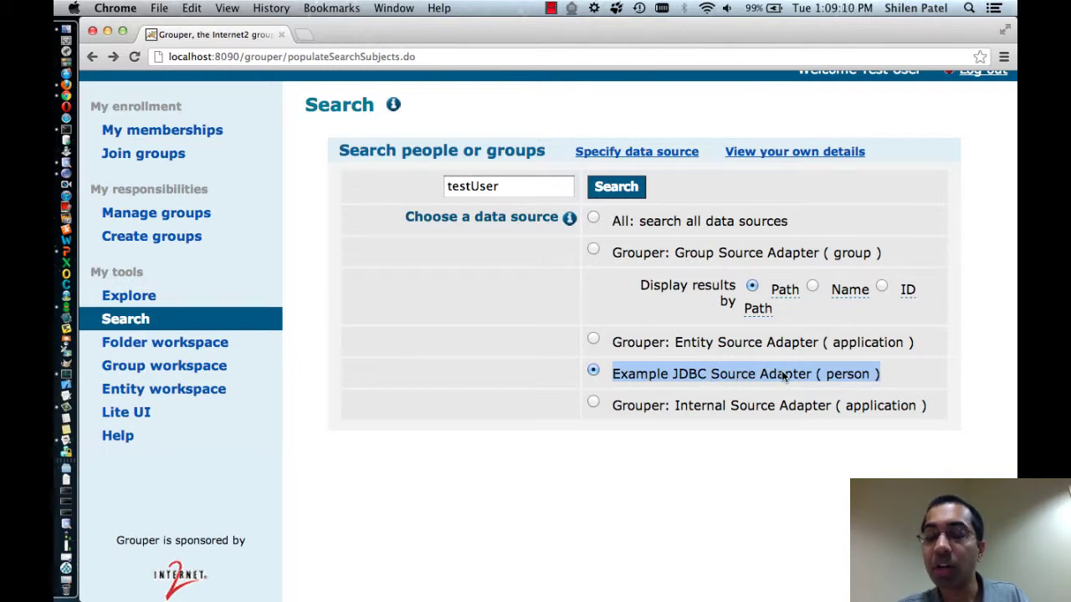
double_click(847, 378)
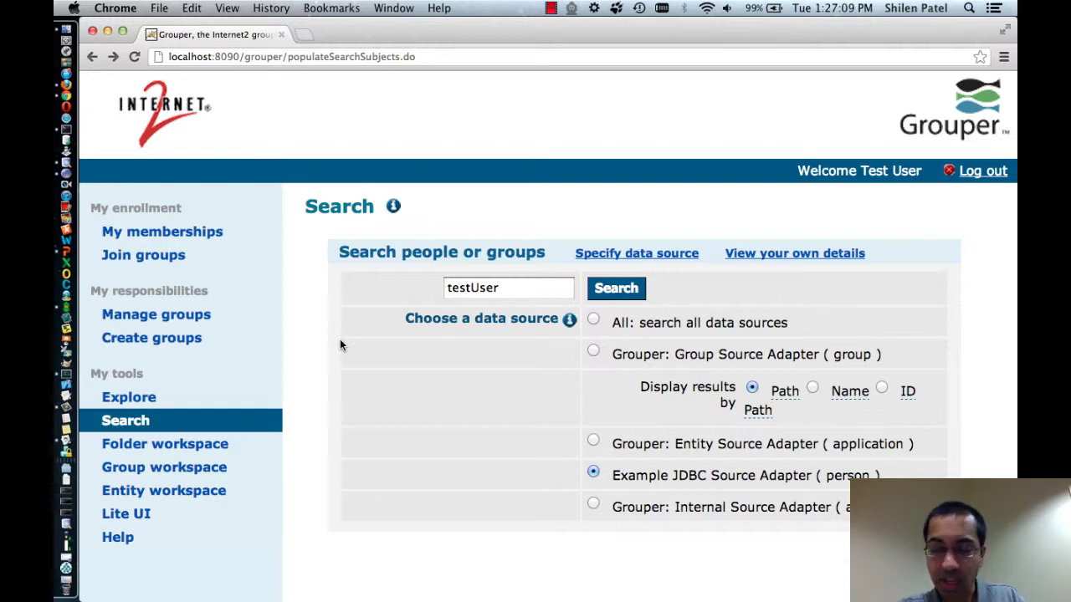
Open a fresh people or groups search form and search for "testUser"
click(125, 424)
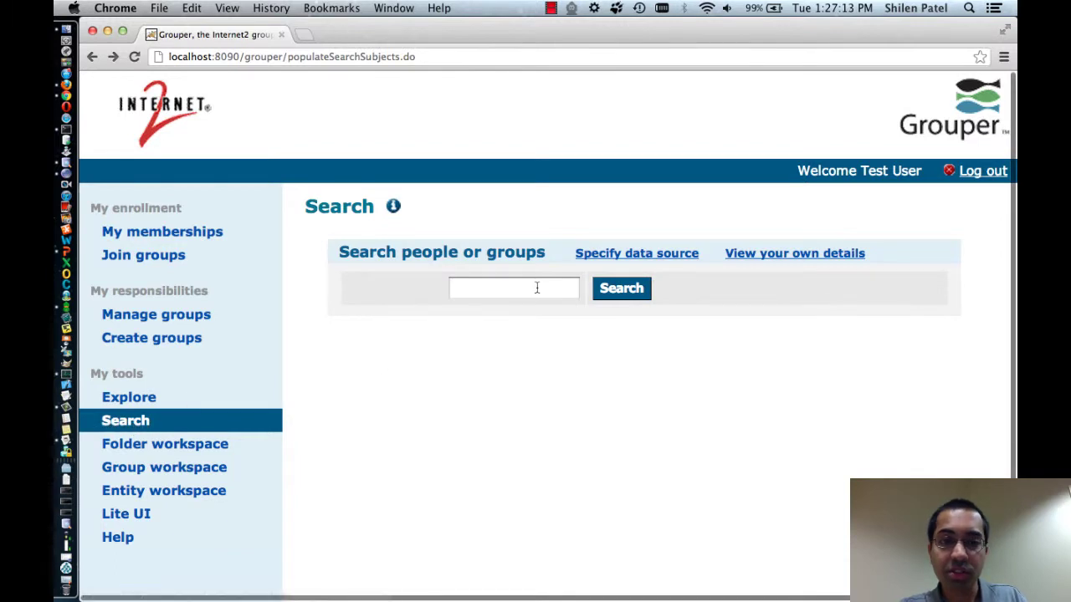
click(502, 289)
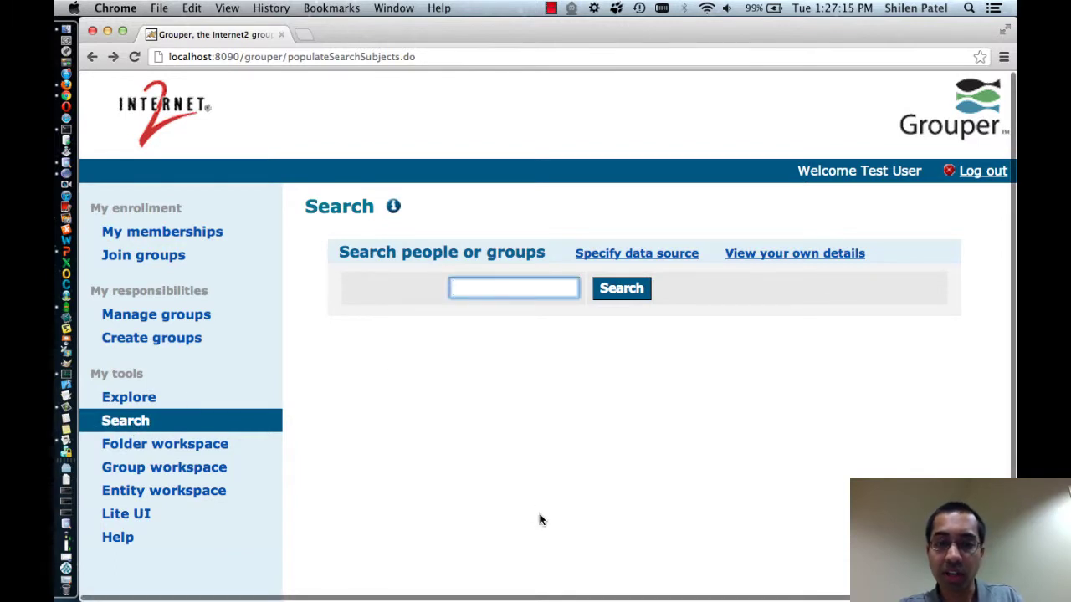
text(testUser)
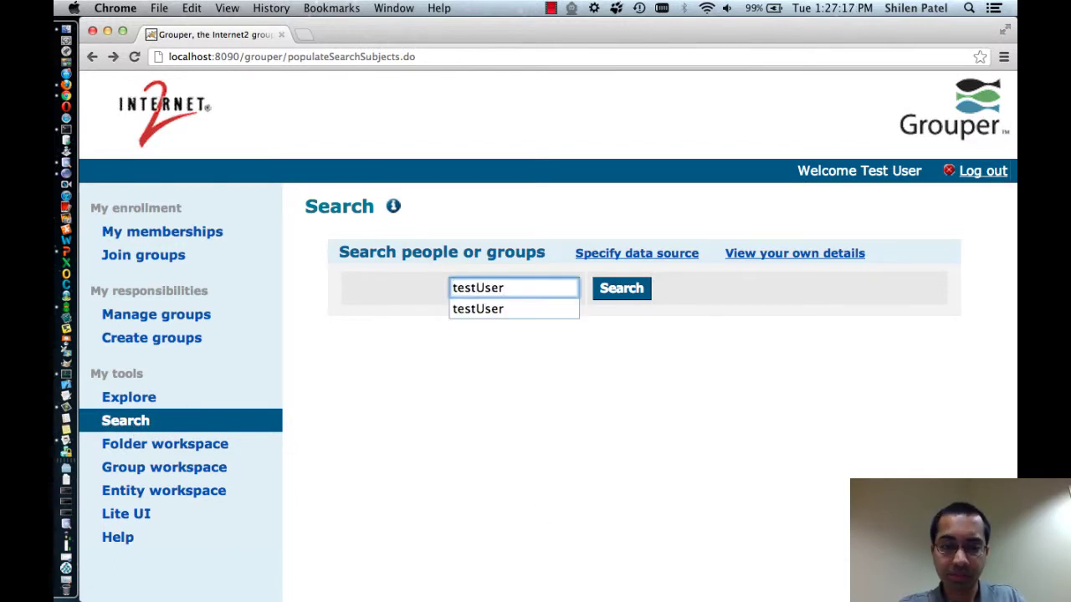
key(Return)
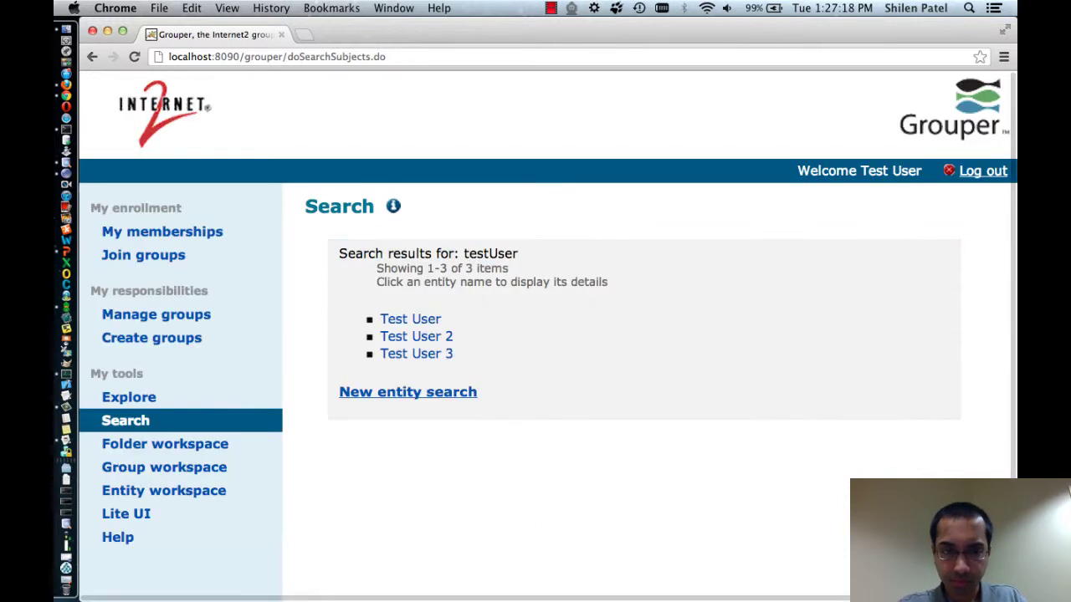
Open the entity details of the first search result and examine its attributes and direct group memberships
click(416, 322)
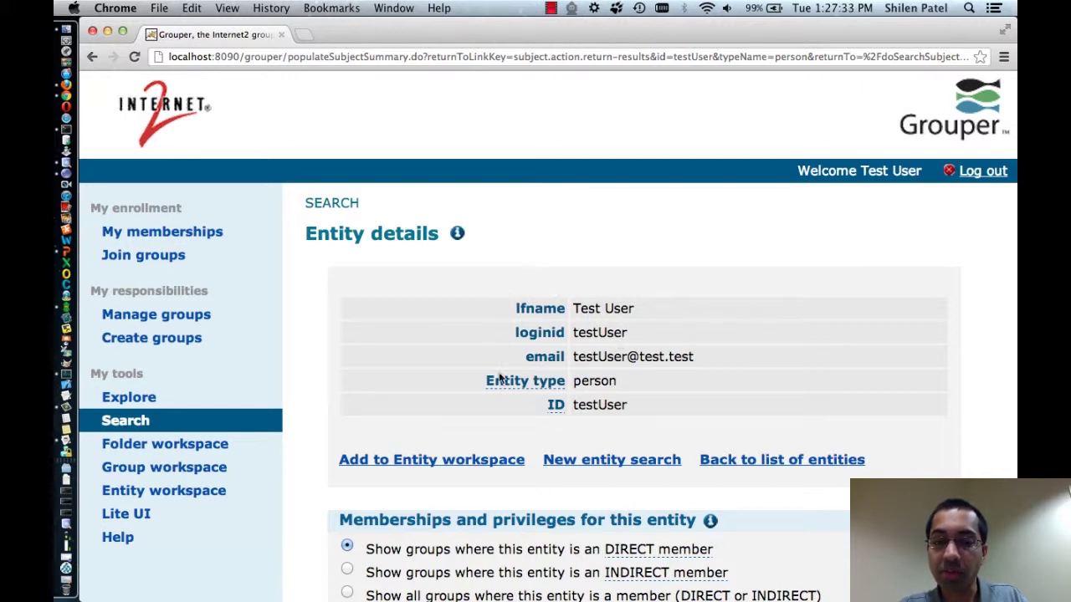
drag(647, 403, 512, 306)
click(563, 284)
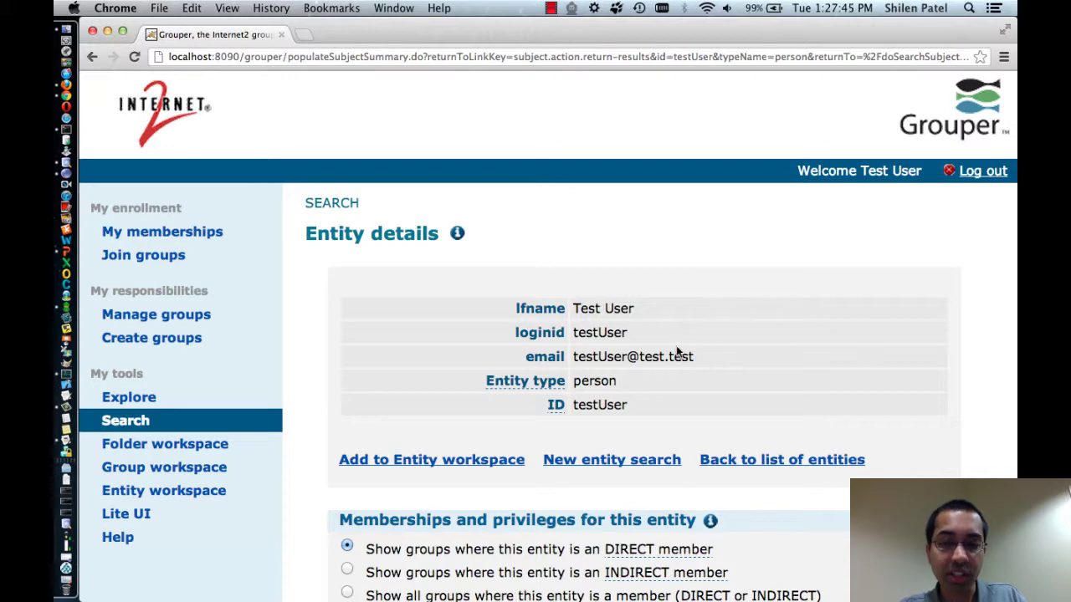
scroll(678, 352, down, 5)
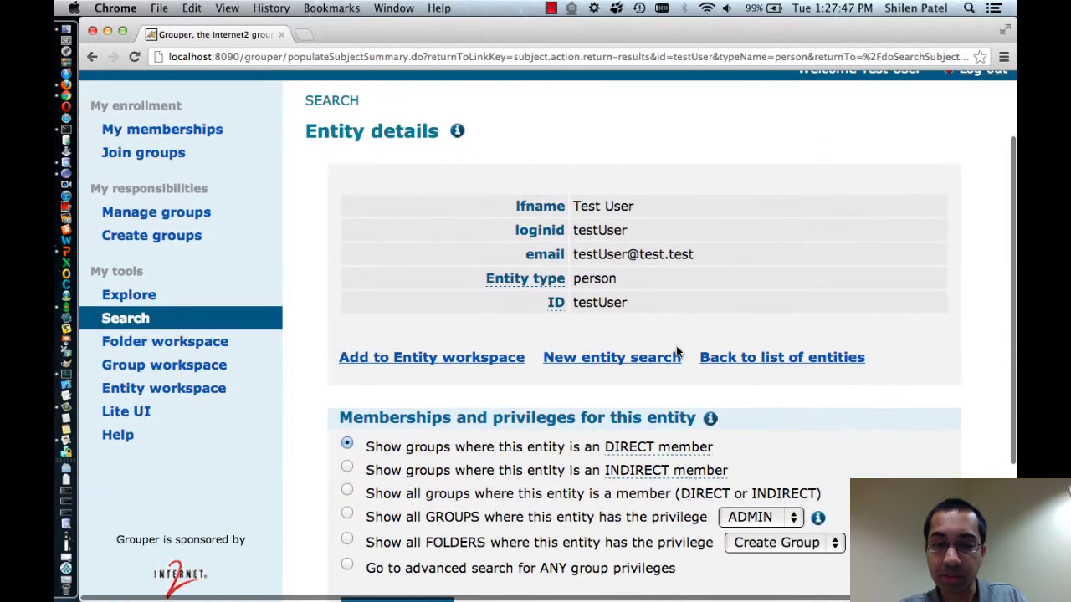
scroll(678, 351, down, 1)
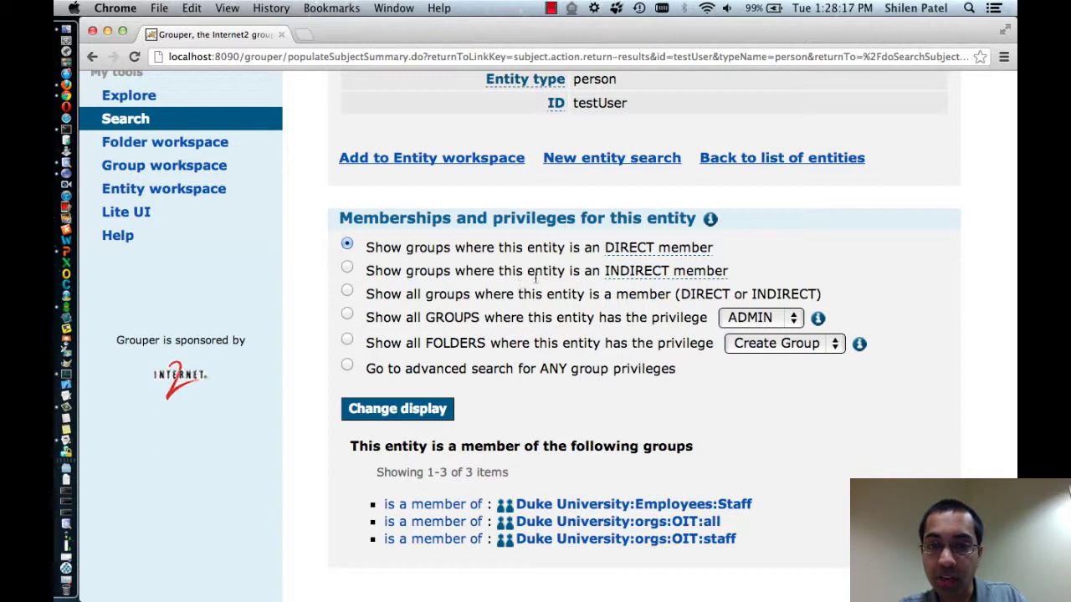
Go through the membership display options and show all groups where this entity has the ADMIN privilege
click(347, 268)
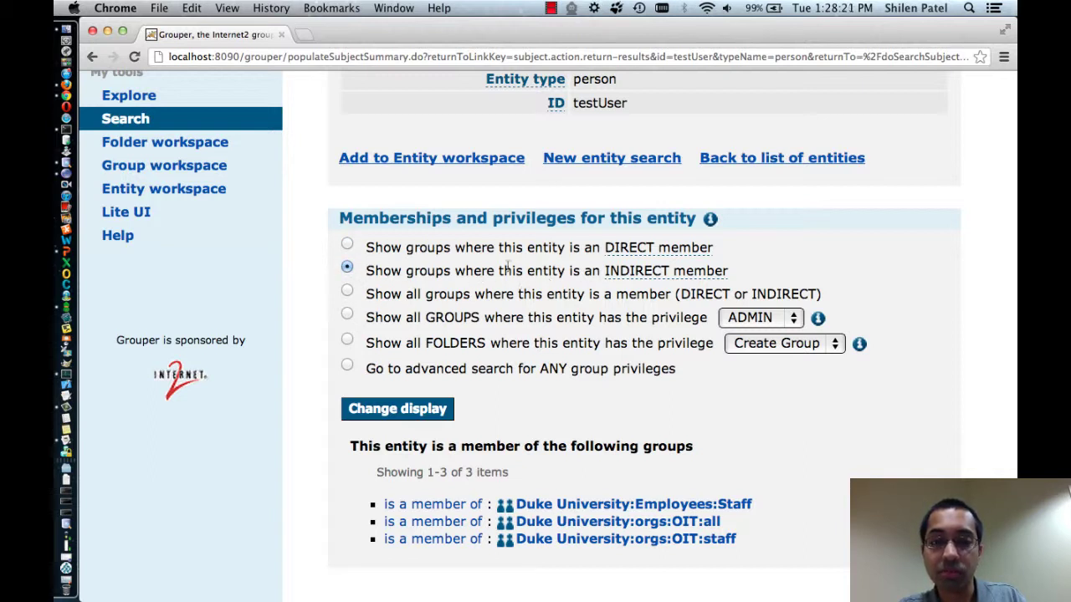
click(347, 290)
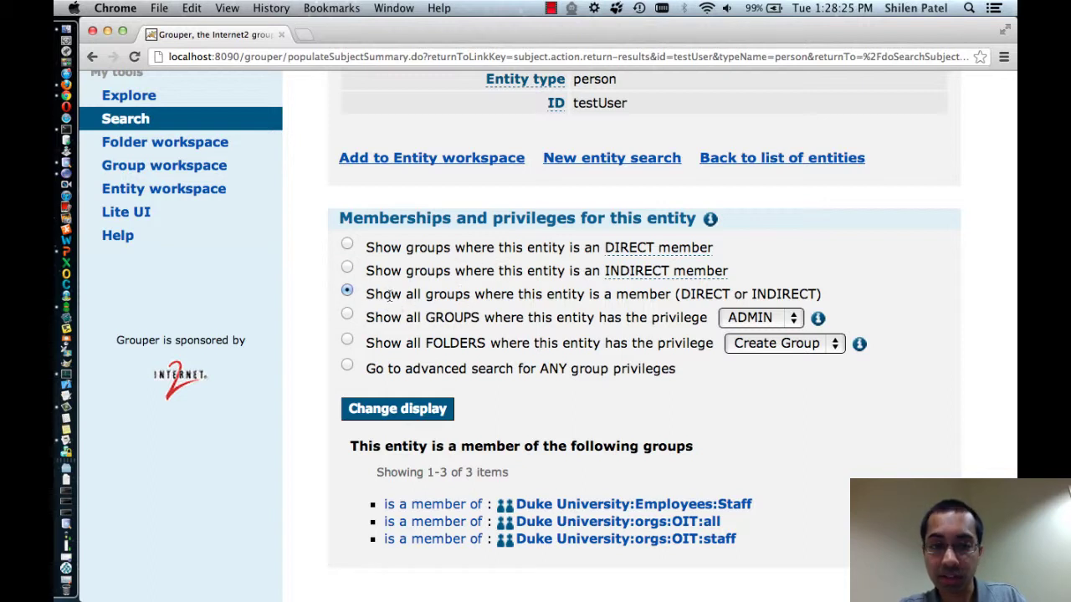
click(347, 316)
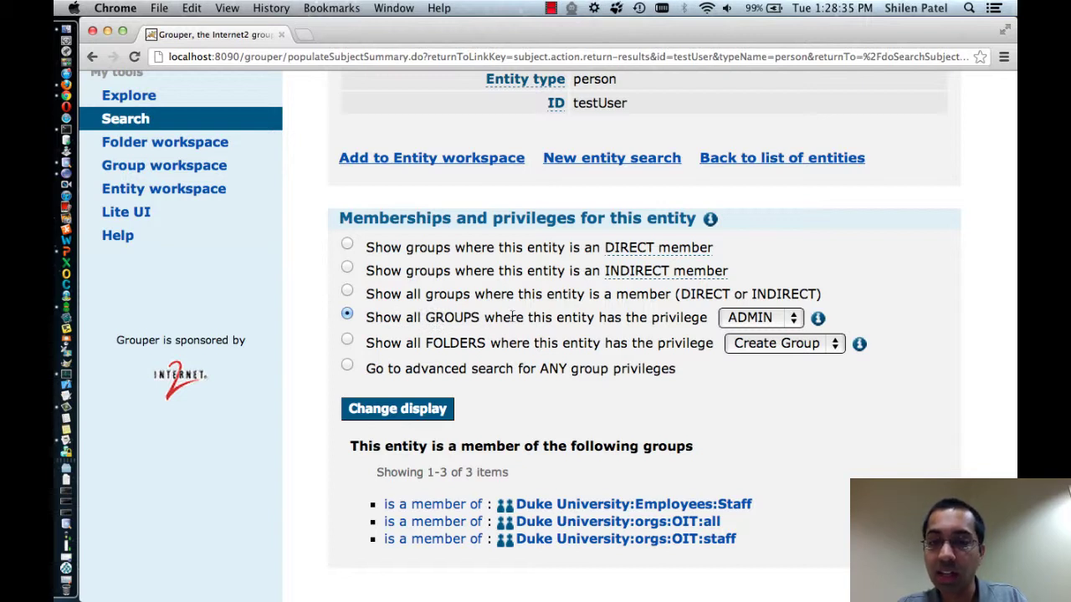
click(760, 318)
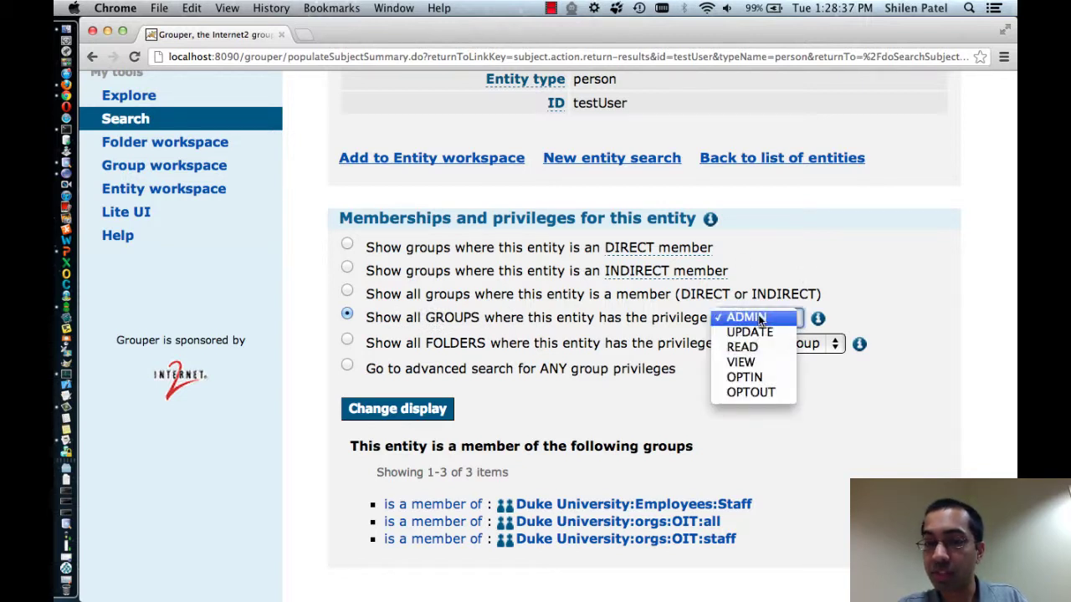
click(760, 316)
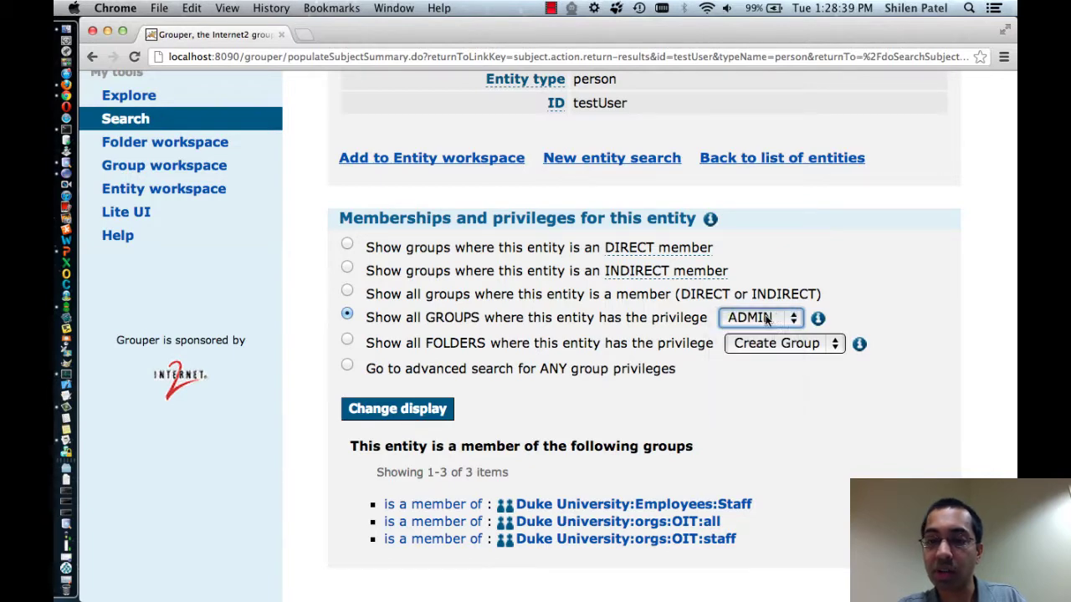
click(386, 410)
scroll(550, 369, down, 5)
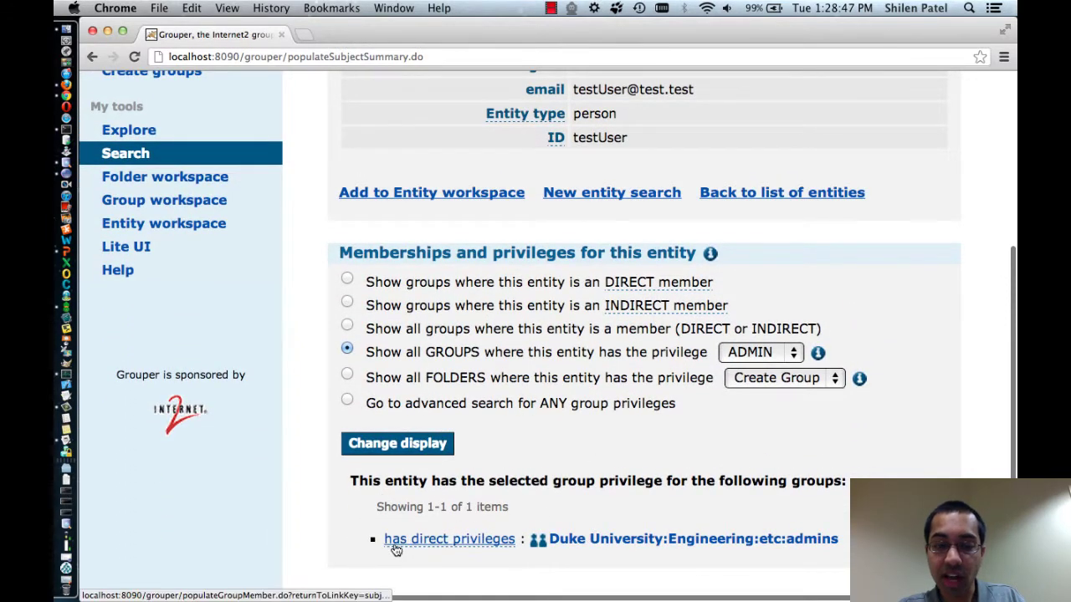
Open the entity's direct privileges on the Duke University:Engineering:etc:admins group
mouse_move(419, 546)
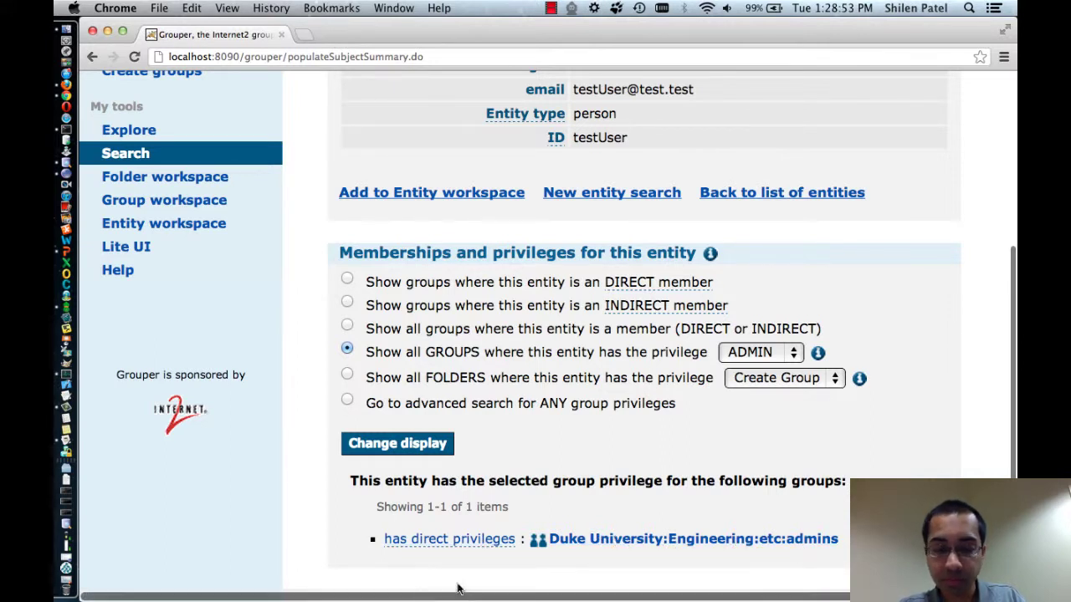
click(411, 541)
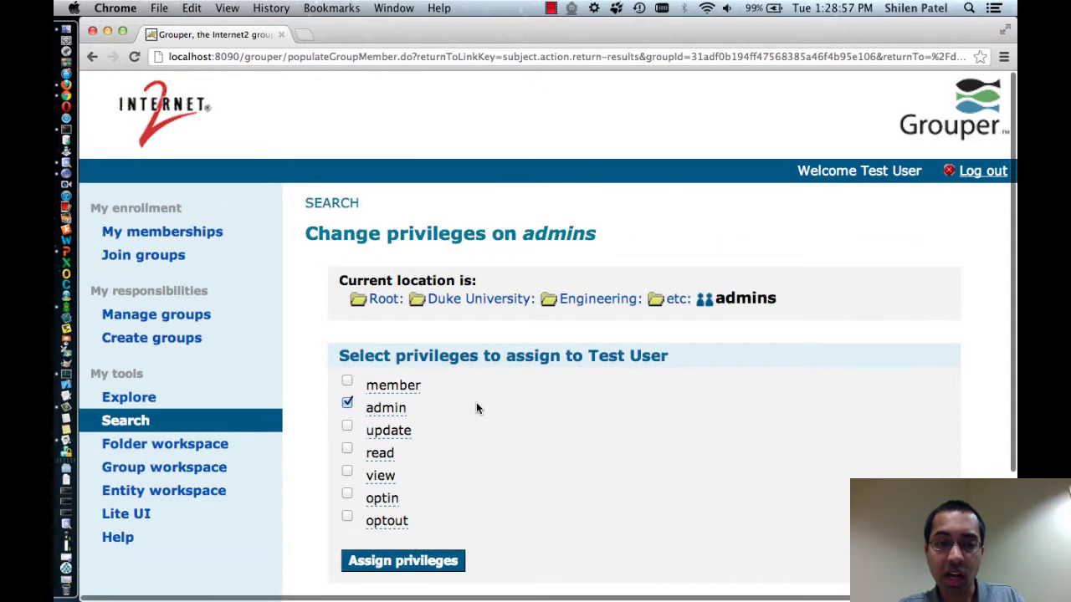
scroll(476, 401, down, 1)
scroll(476, 408, down, 1)
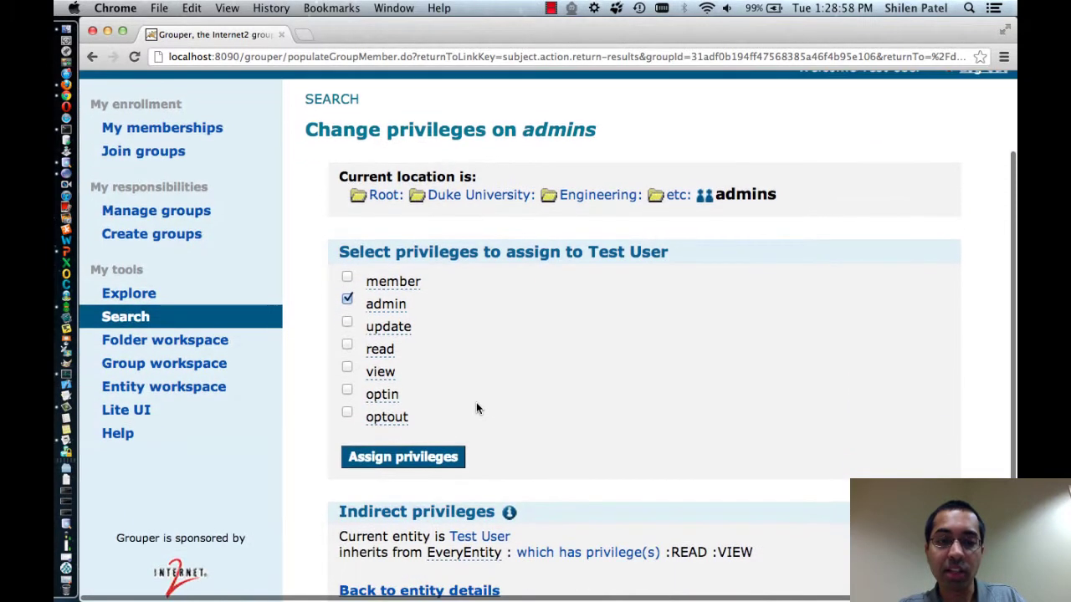
Clear the admin privilege on the admins group and select it again without assigning the privileges
click(350, 299)
click(349, 302)
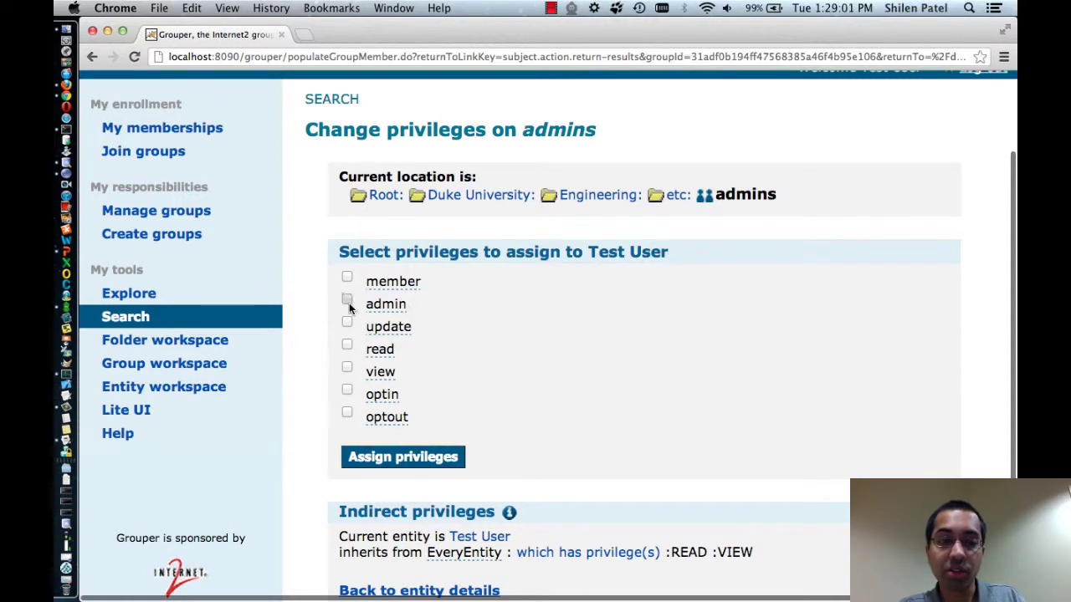
scroll(461, 409, down, 1)
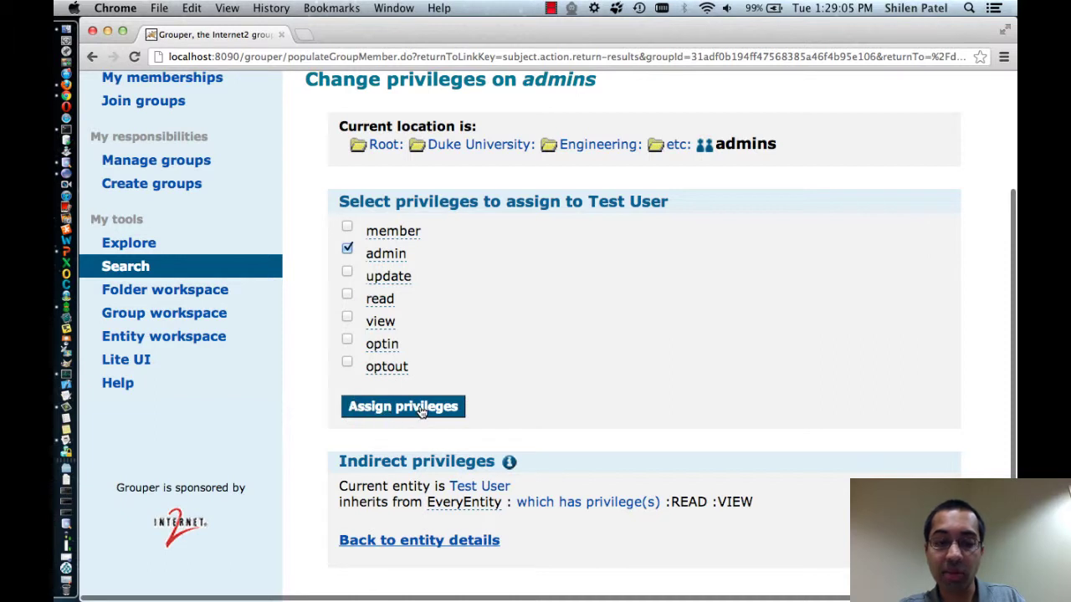
scroll(579, 373, up, 1)
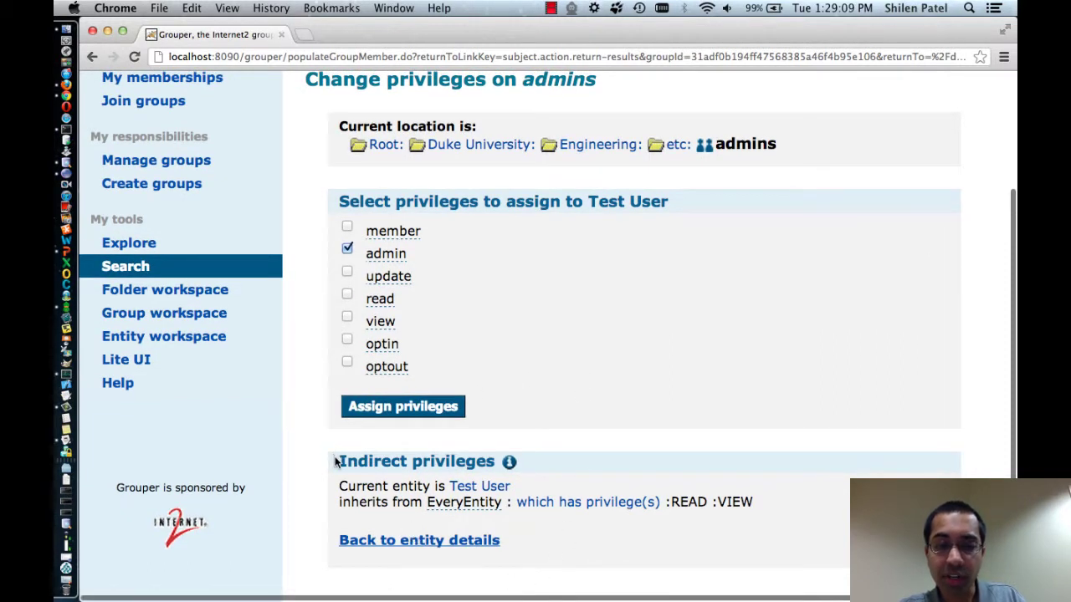
Examine the indirect privileges inherited from EveryEntity on the admins group, and return to the entity details
drag(335, 458, 771, 511)
click(785, 512)
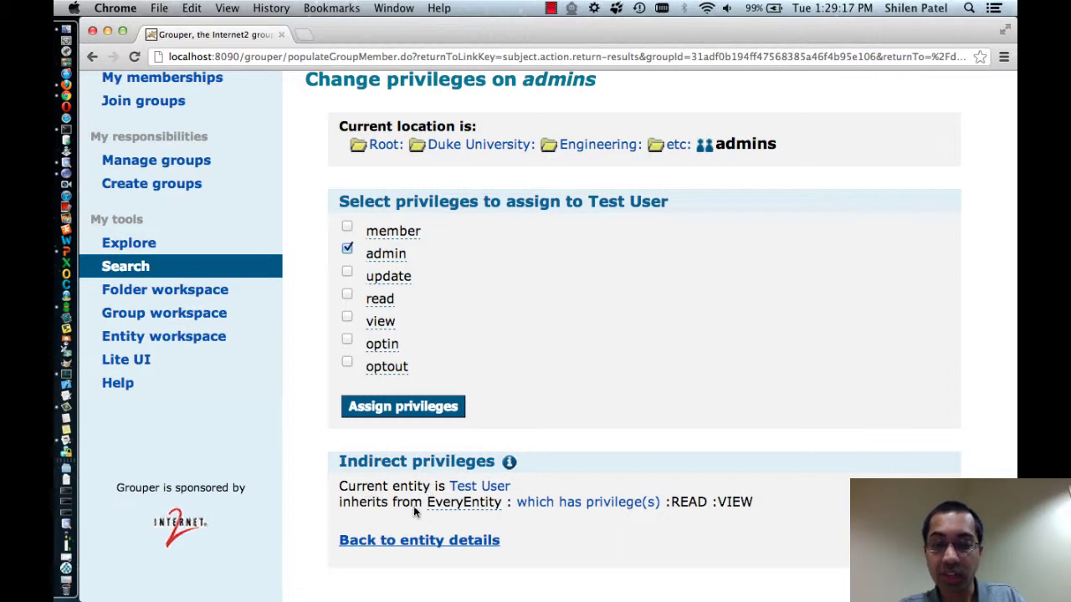
mouse_move(466, 509)
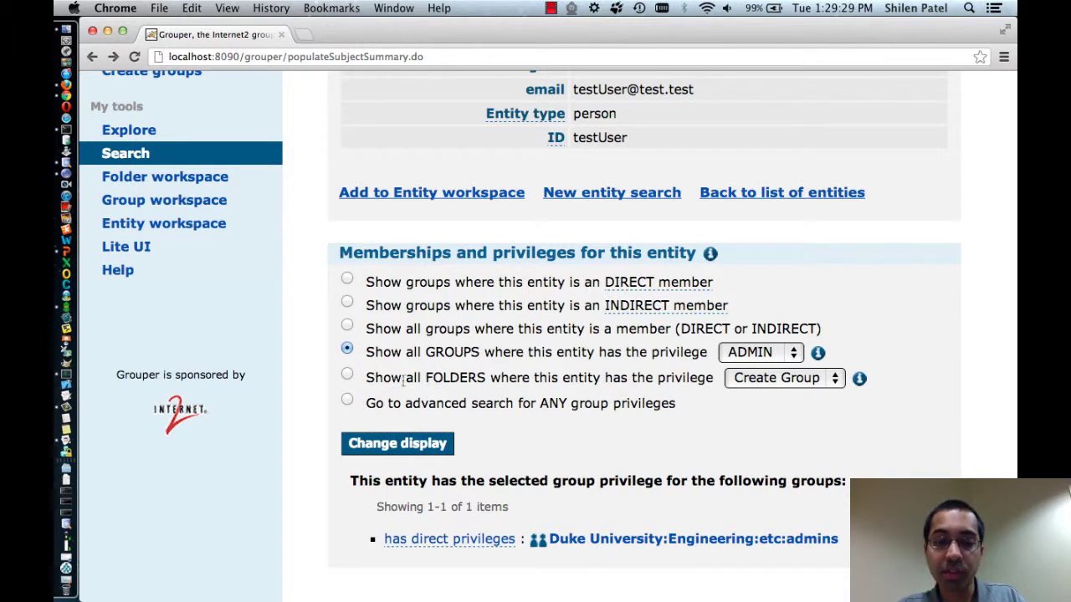
Show all folders where this entity has the Create Group privilege
click(347, 375)
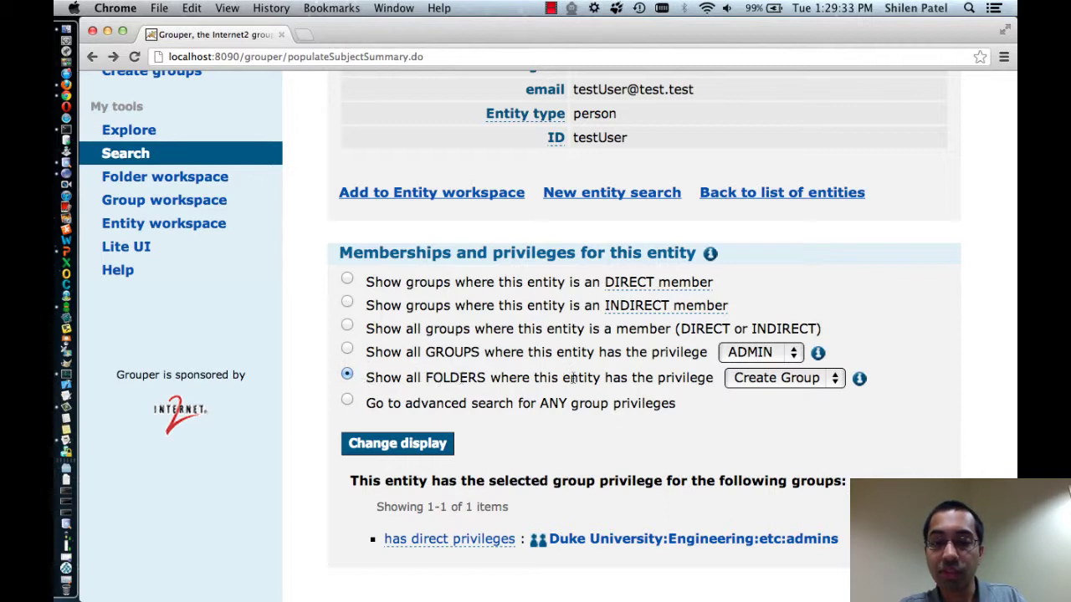
click(784, 383)
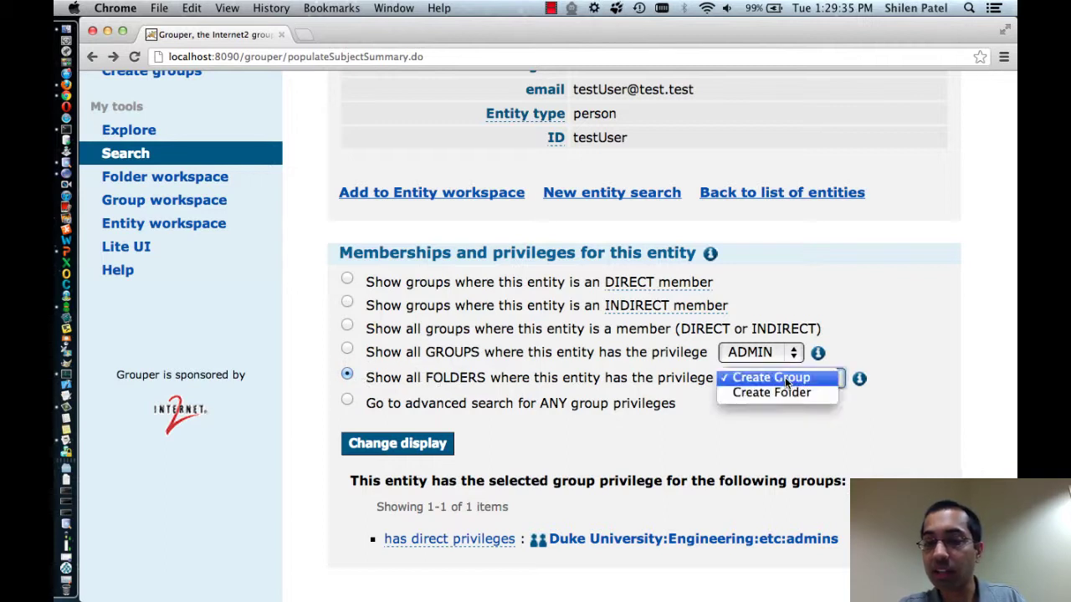
click(770, 377)
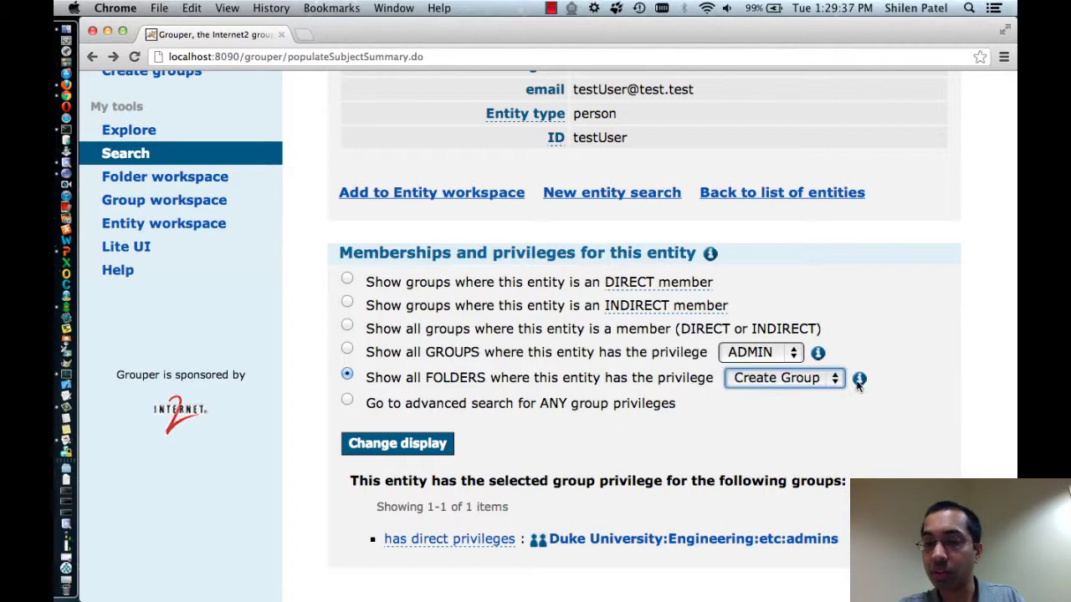
click(408, 444)
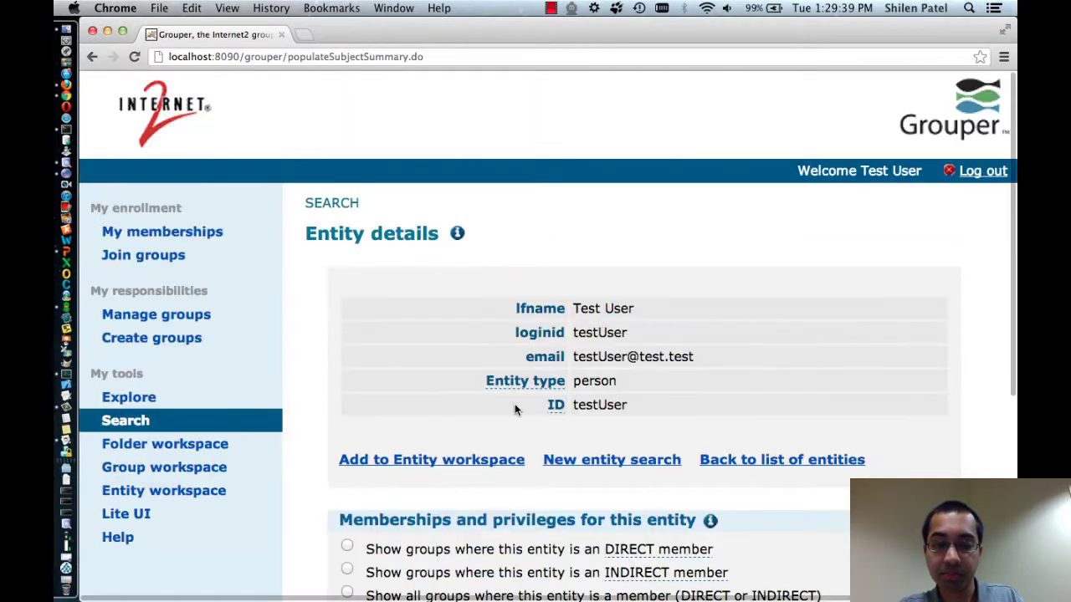
View the entity's direct privileges on the Engineering folder, and return to the entity details
scroll(515, 406, down, 1)
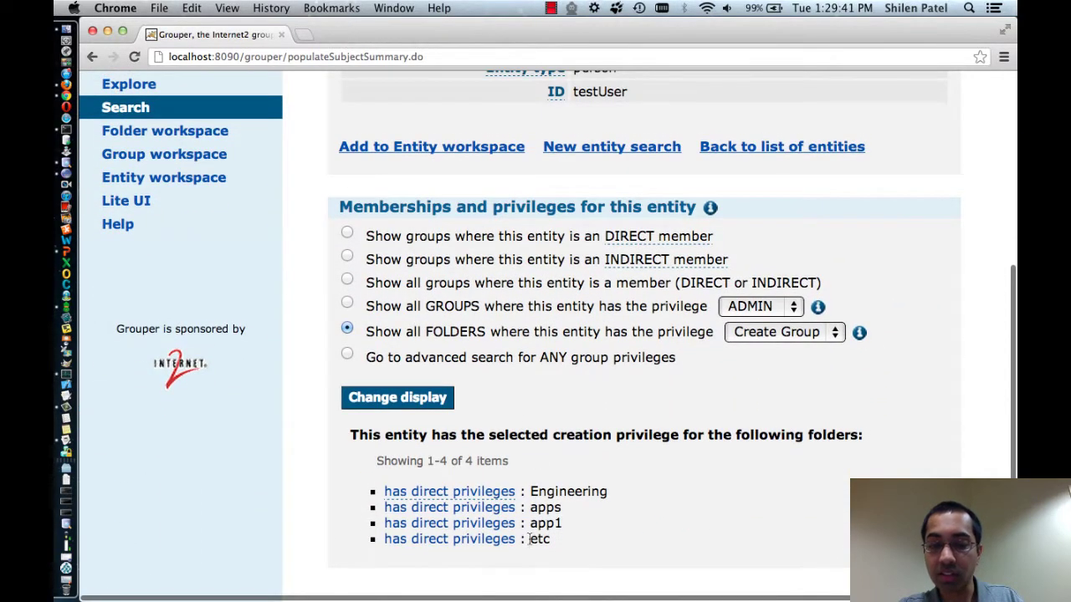
click(444, 493)
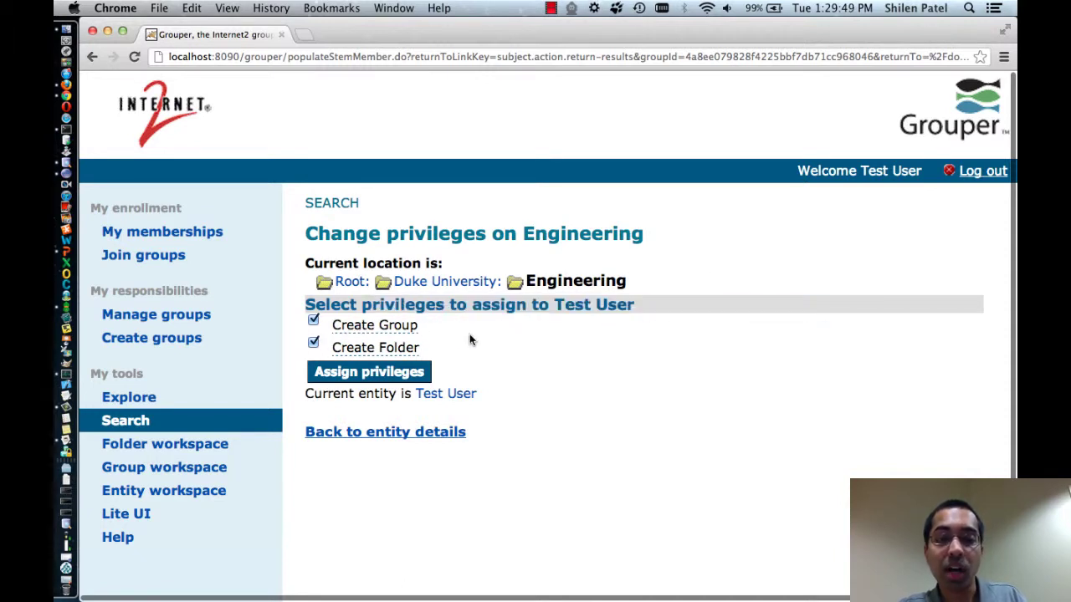
click(372, 432)
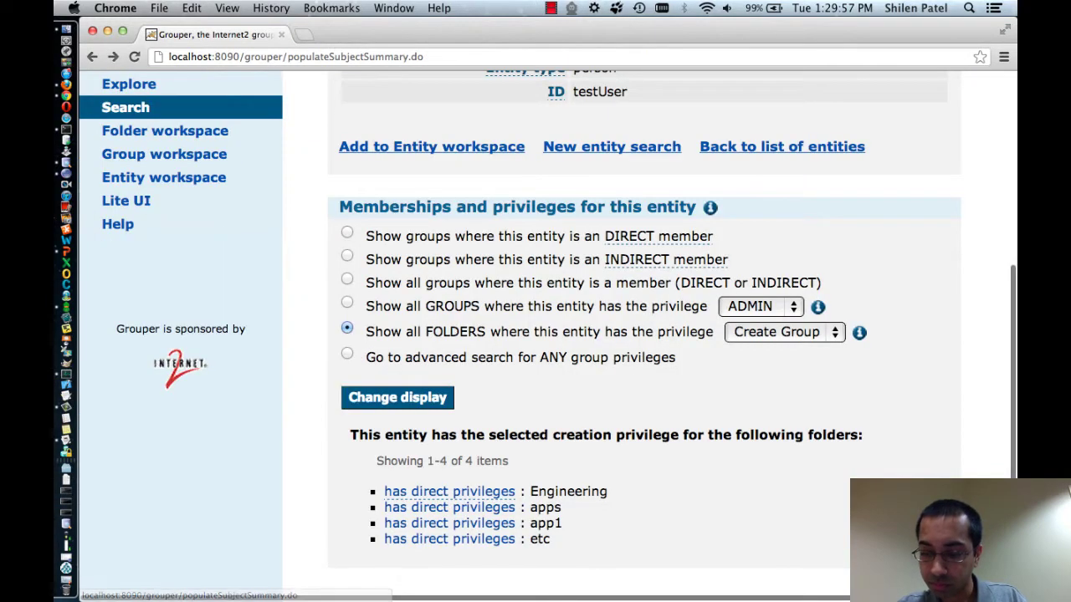
Open the advanced search for any group privileges held by this entity
scroll(437, 381, down, 1)
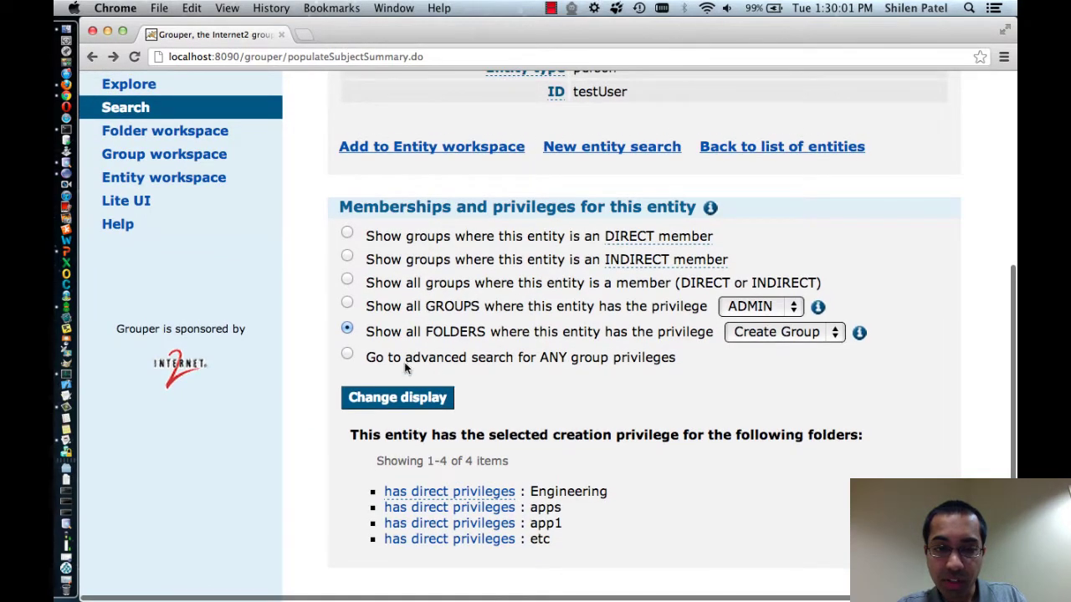
click(346, 355)
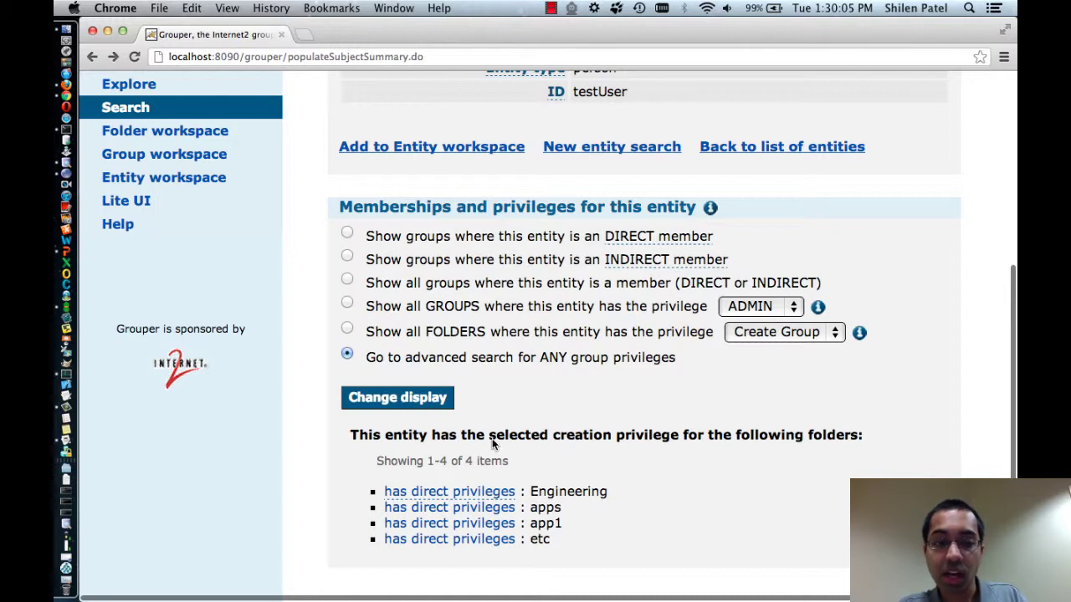
click(412, 413)
scroll(521, 374, down, 2)
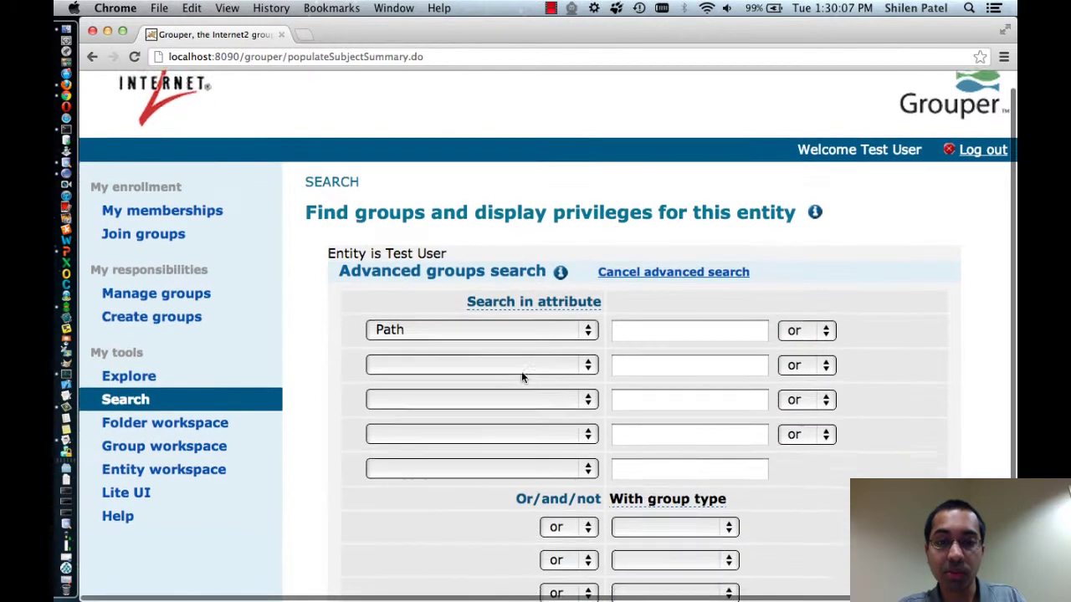
scroll(521, 377, down, 3)
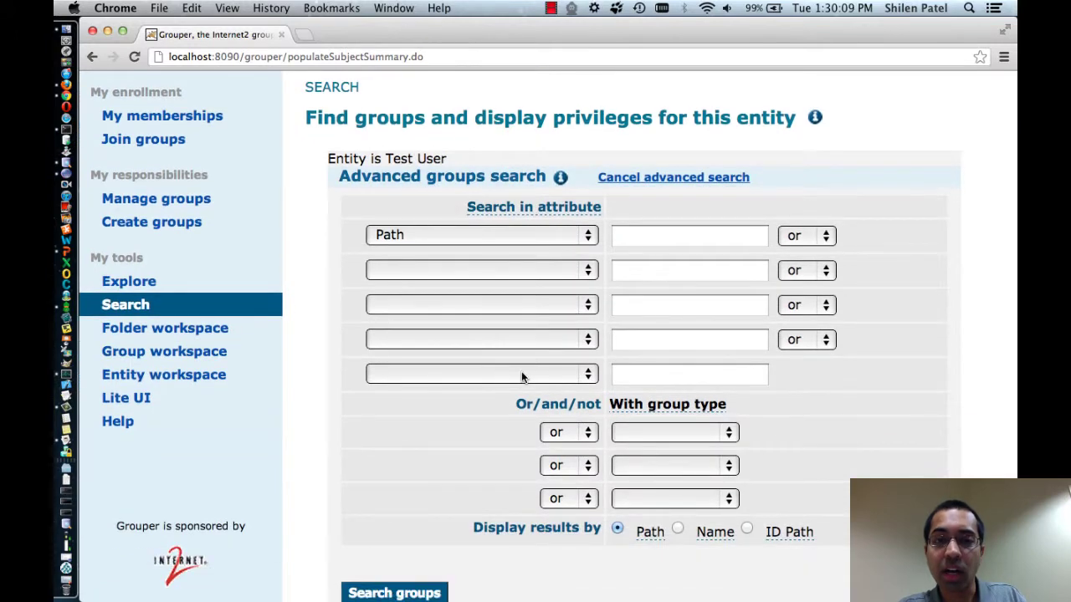
Examine the searchable attributes and the or/and/not operators of the advanced groups search, and return to the entity details
click(541, 230)
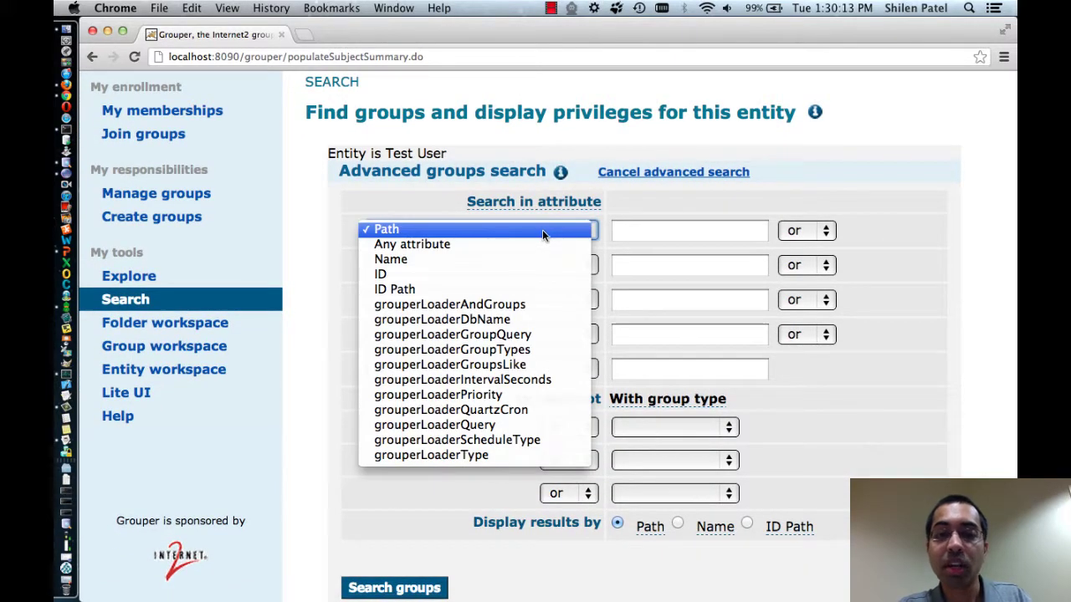
click(669, 237)
click(825, 234)
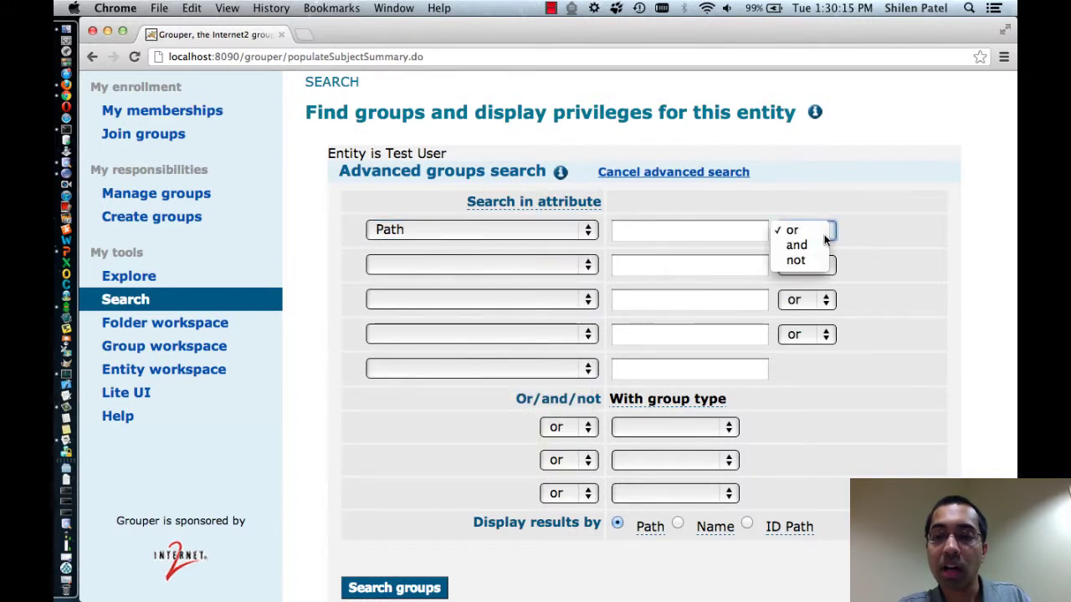
click(874, 241)
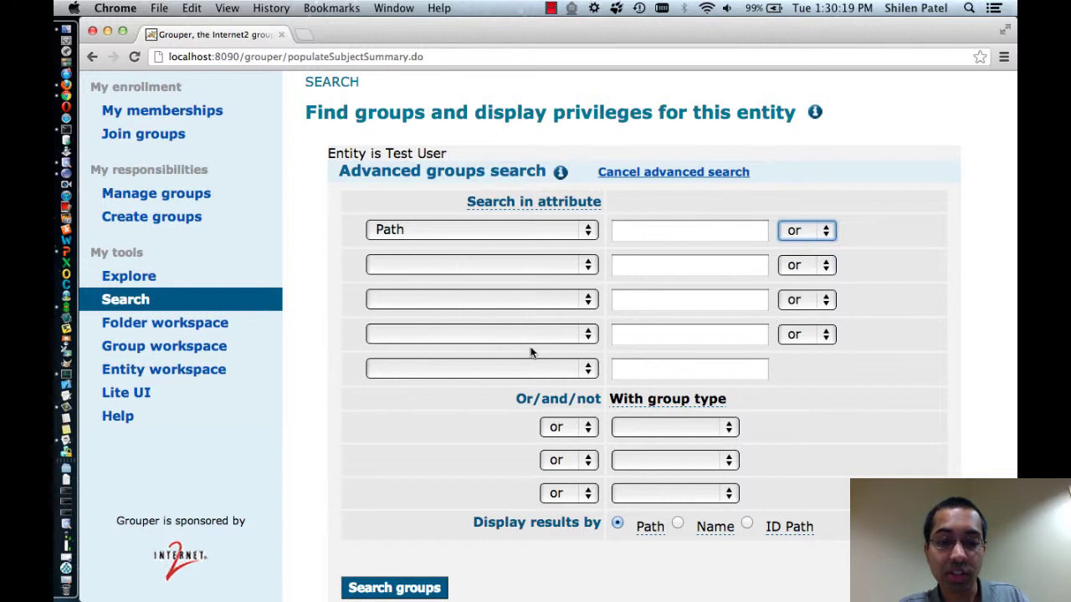
scroll(544, 351, down, 2)
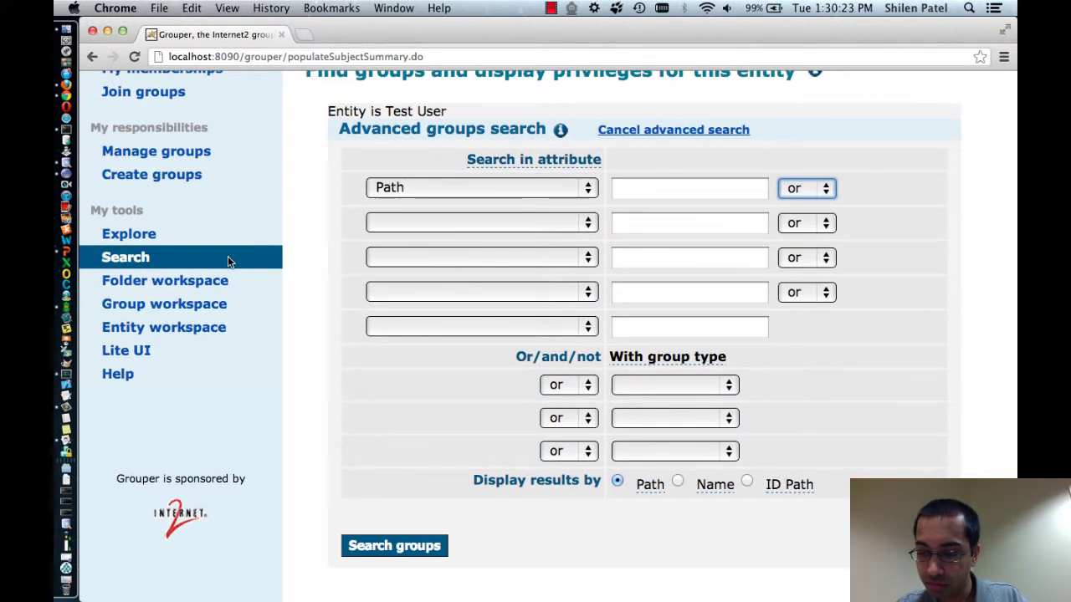
key(super+bracketleft)
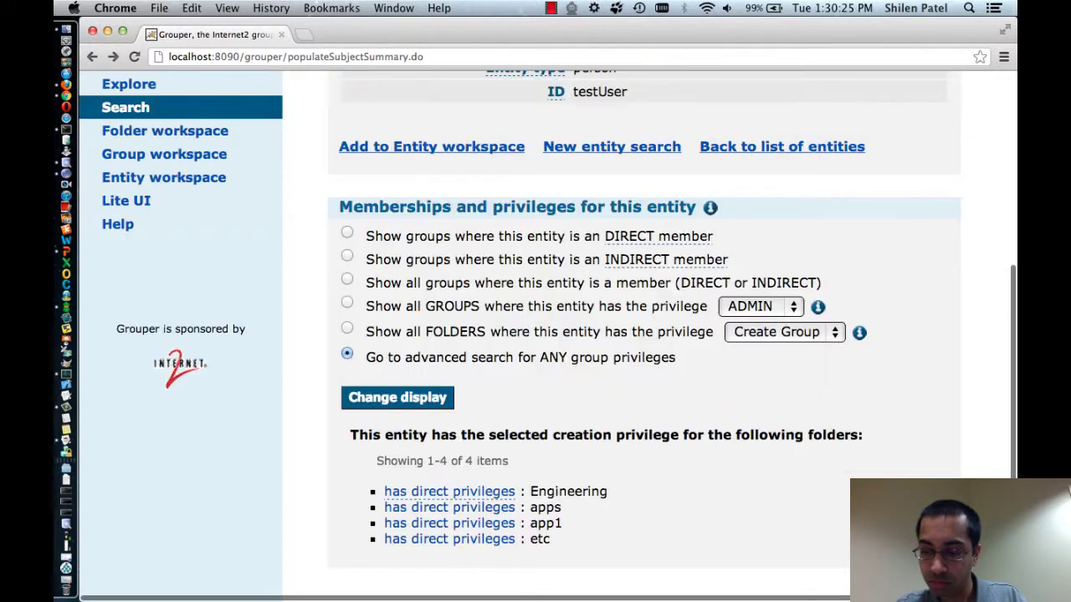
Start a new search for people or groups matching "oit"
scroll(253, 152, up, 5)
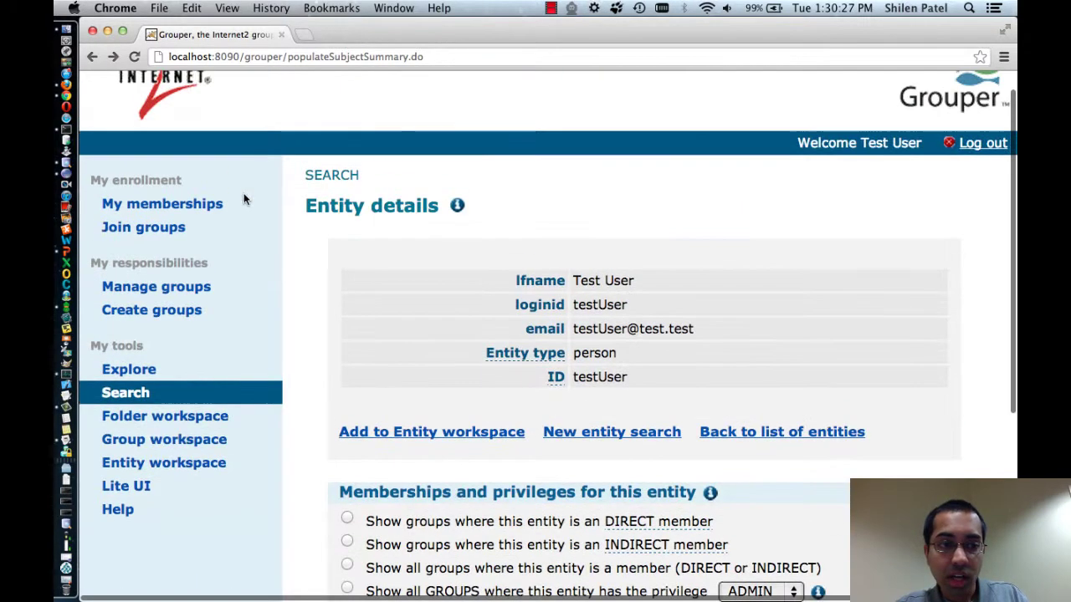
click(142, 397)
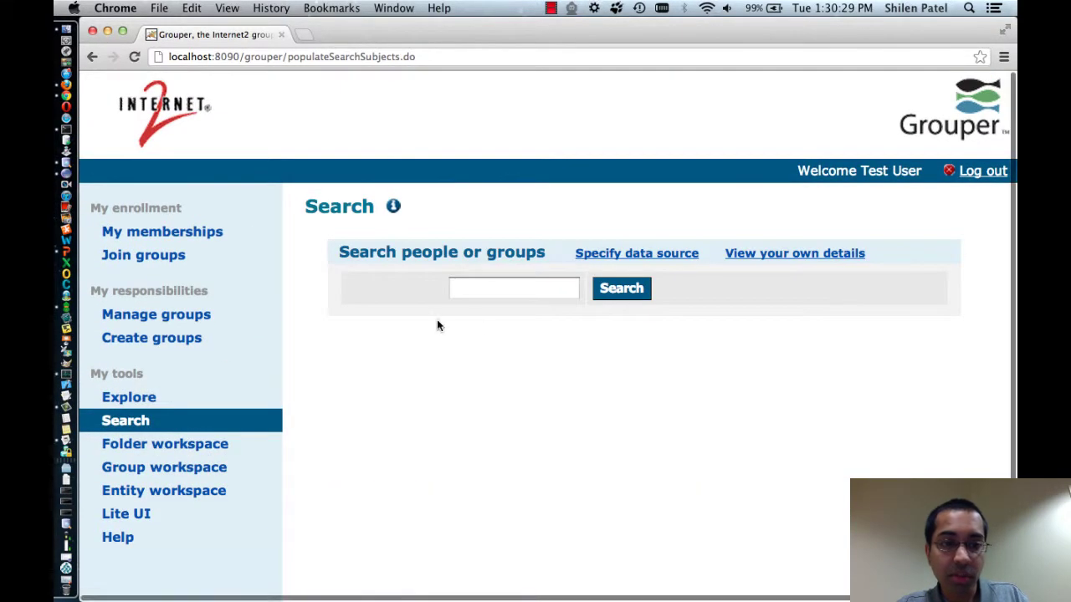
click(513, 284)
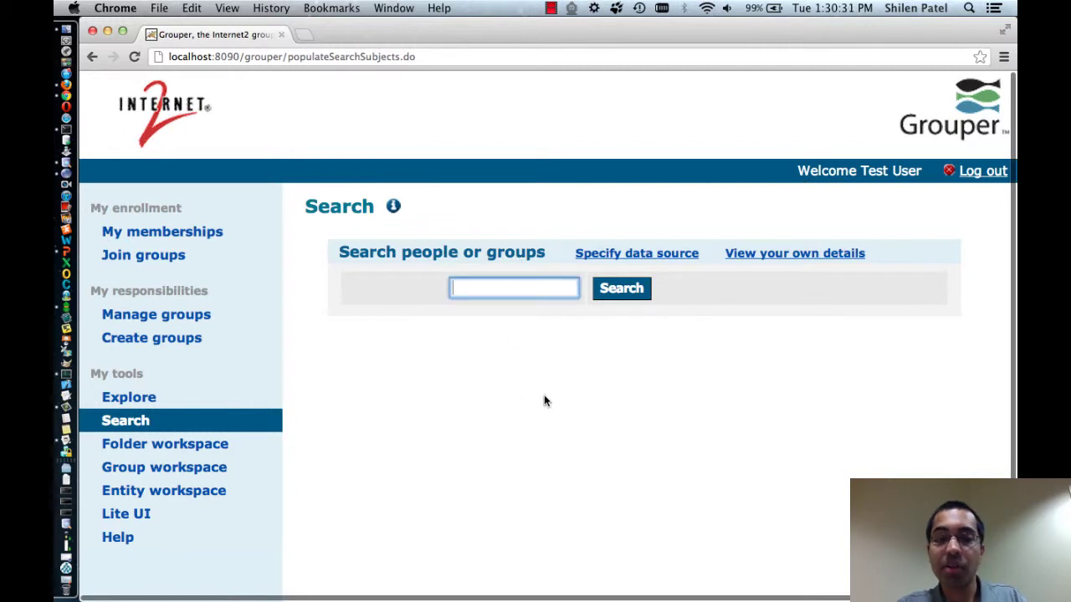
text(oit)
key(Return)
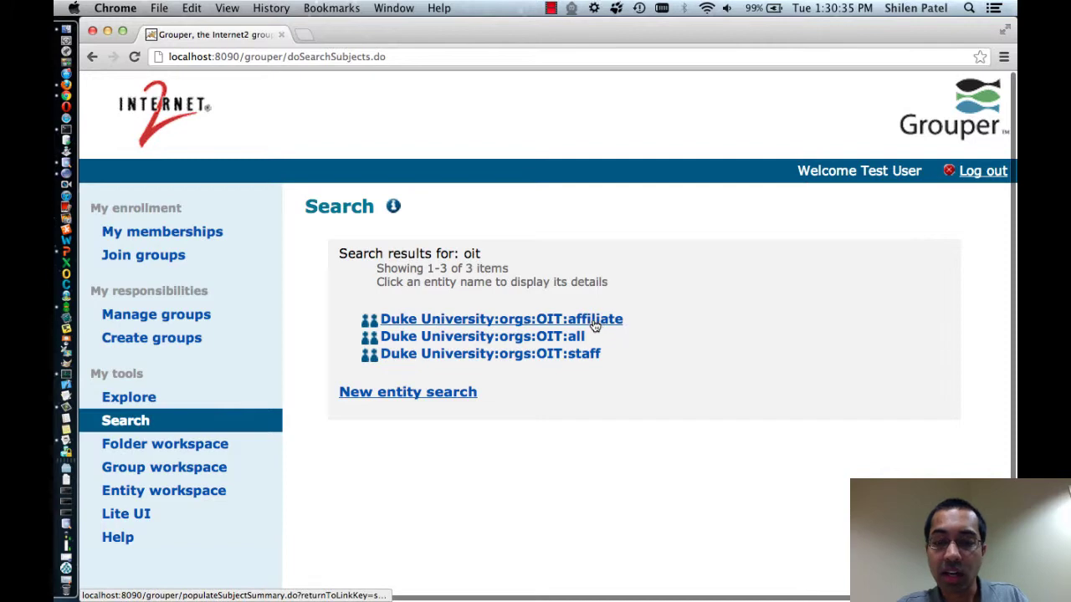
Open the entity details of the Duke University:orgs:OIT:affiliate group and review its attributes and its membership and privilege options
click(594, 325)
scroll(664, 327, down, 5)
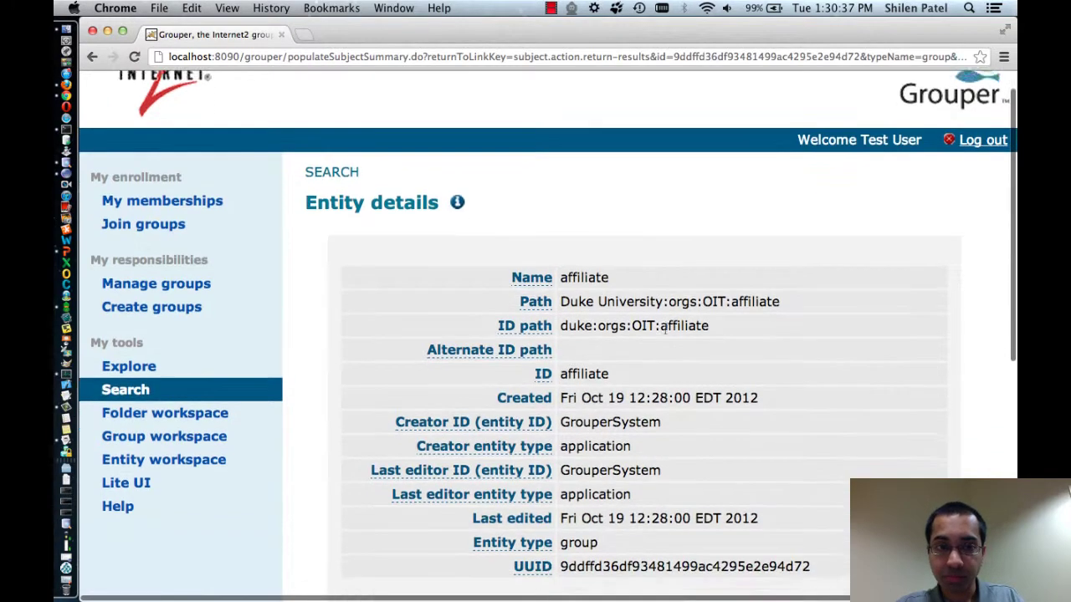
scroll(664, 327, up, 3)
scroll(664, 329, up, 1)
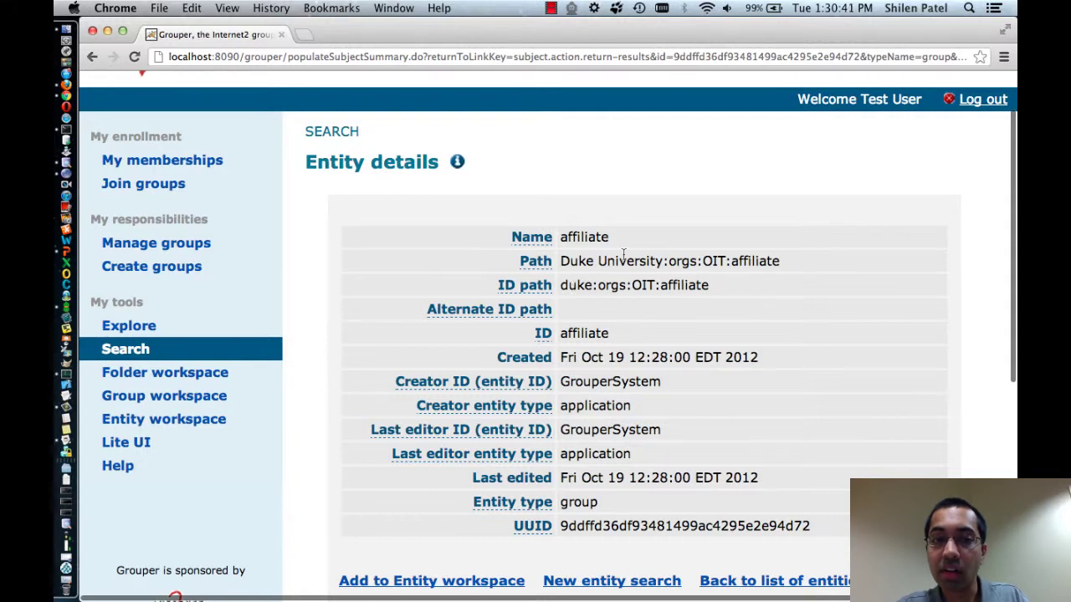
scroll(618, 275, down, 2)
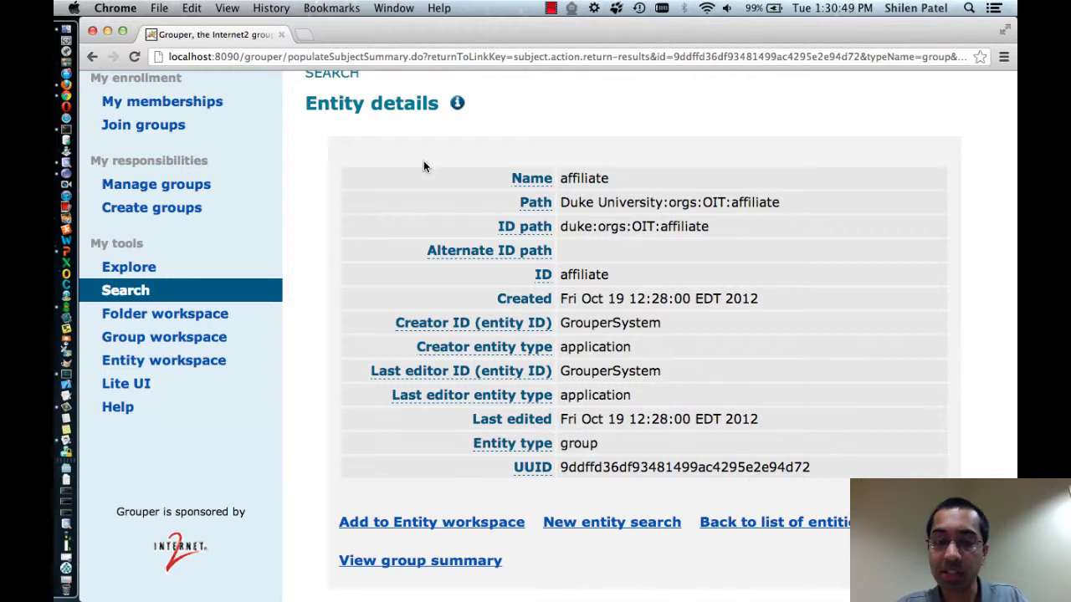
scroll(466, 183, down, 3)
scroll(466, 183, down, 4)
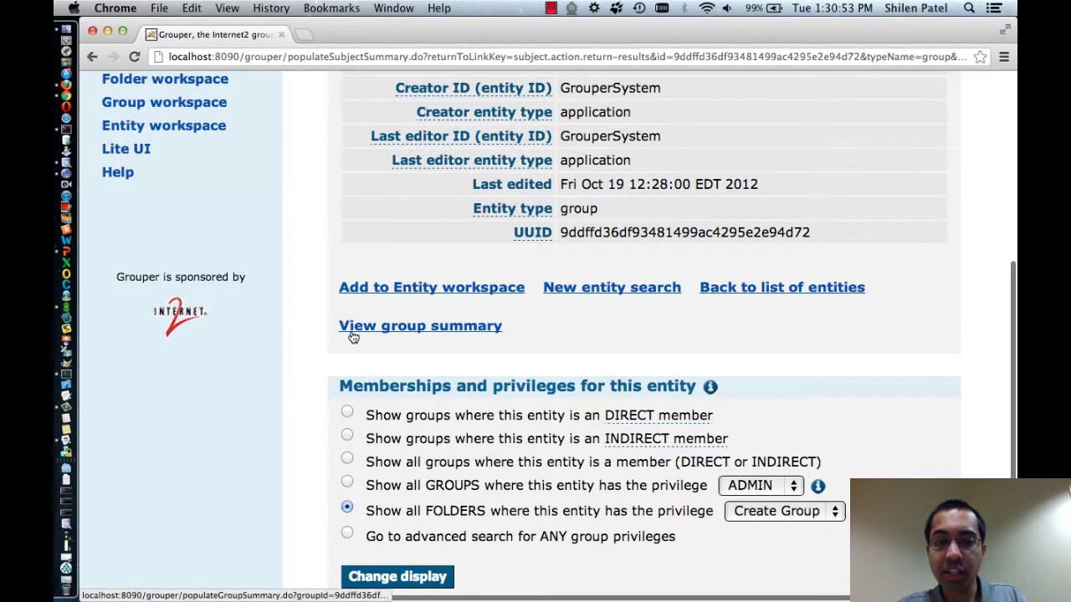
View the group summary of the affiliate group, and return to its entity details
click(420, 335)
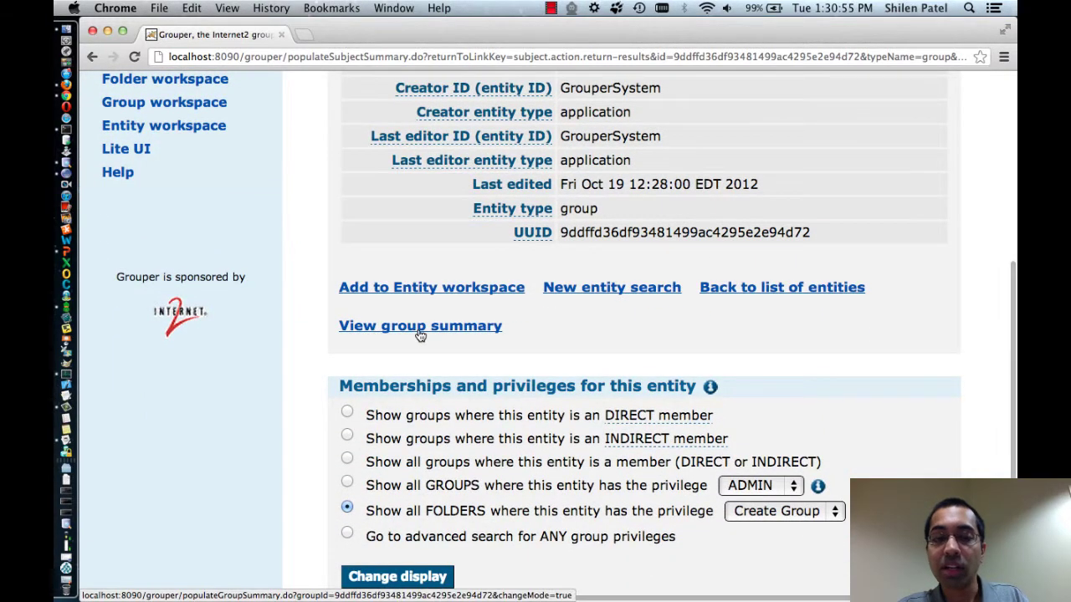
scroll(553, 311, down, 3)
mouse_move(553, 311)
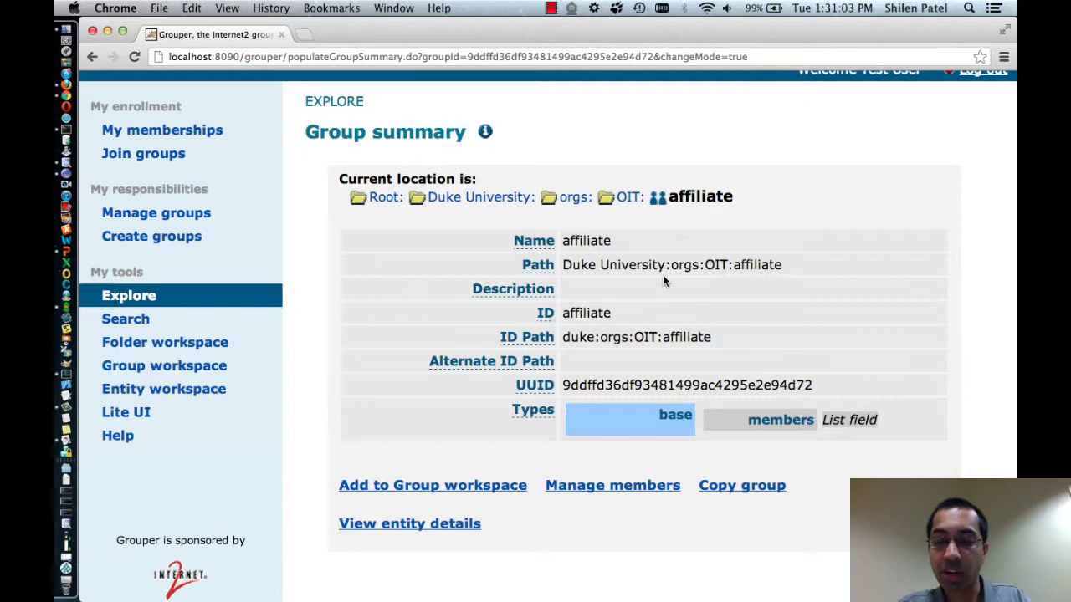
key(BackSpace)
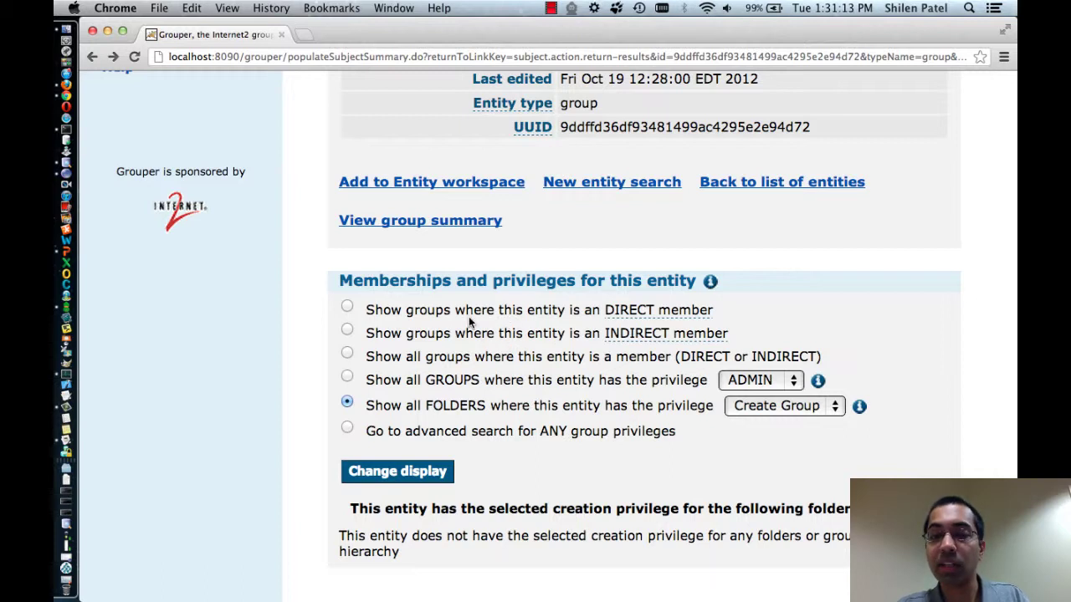
Choose to show all groups where the affiliate group has the ADMIN privilege
click(347, 307)
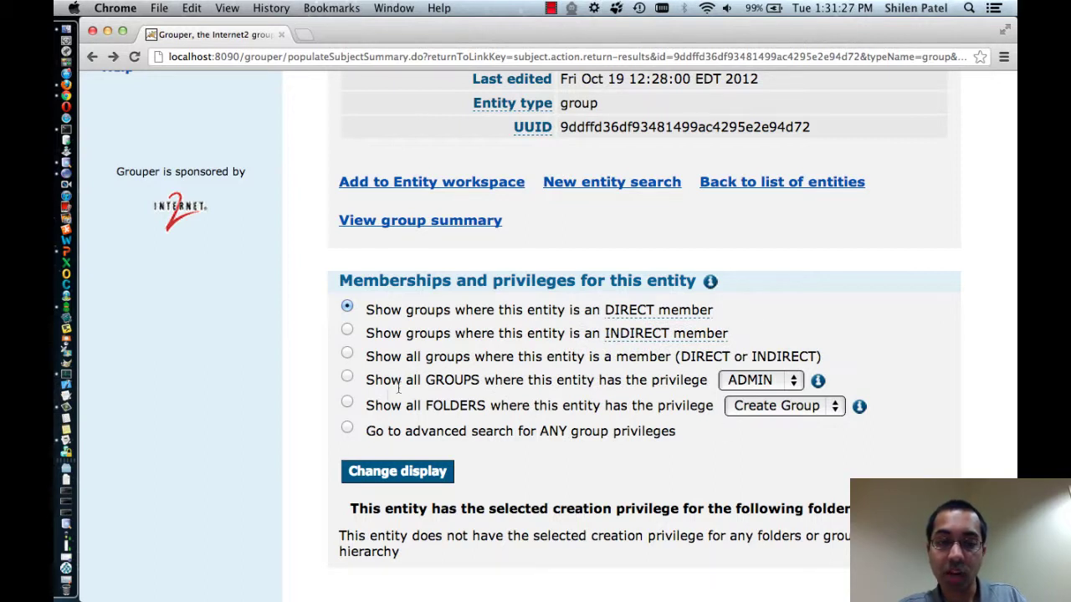
click(348, 378)
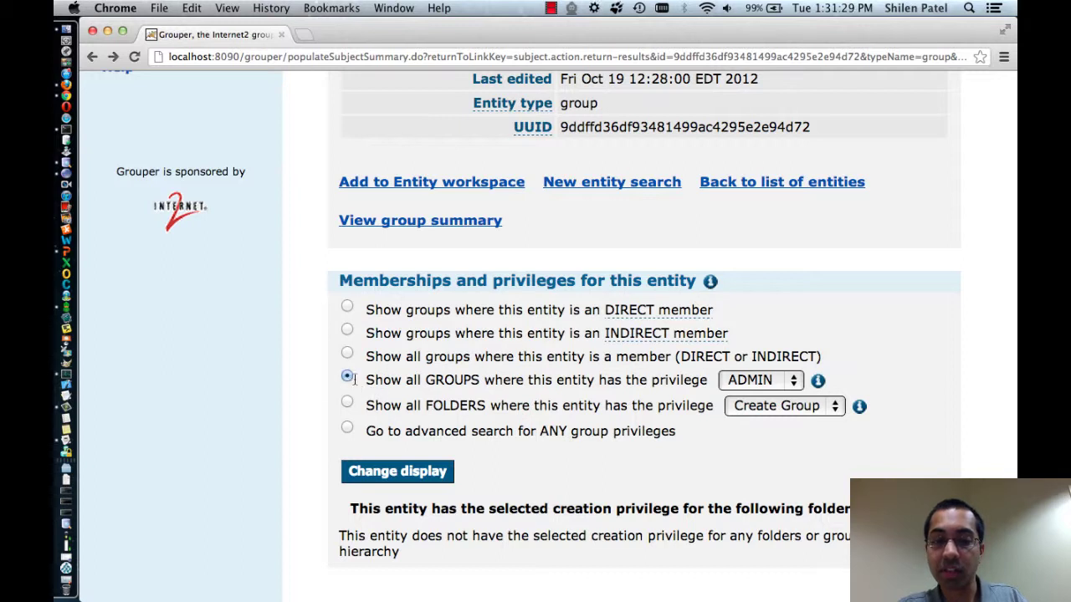